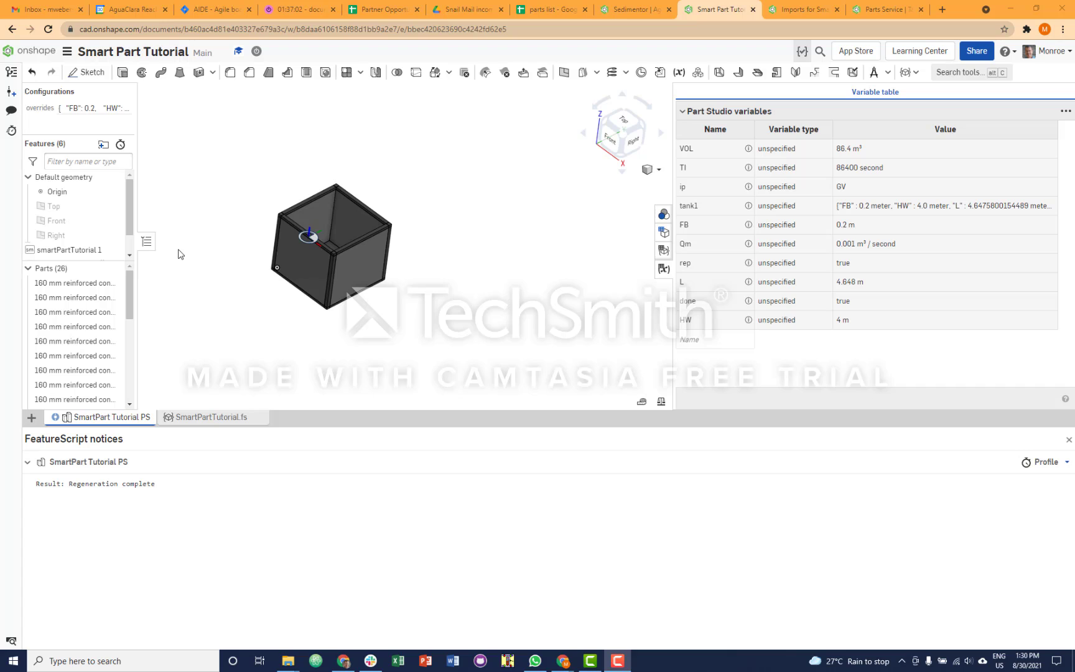
- Duplicate the tank1 child block directly below the original in the children section of SmartPartTutorial.fs
{"action": "left_click", "coordinate": [132, 248]}
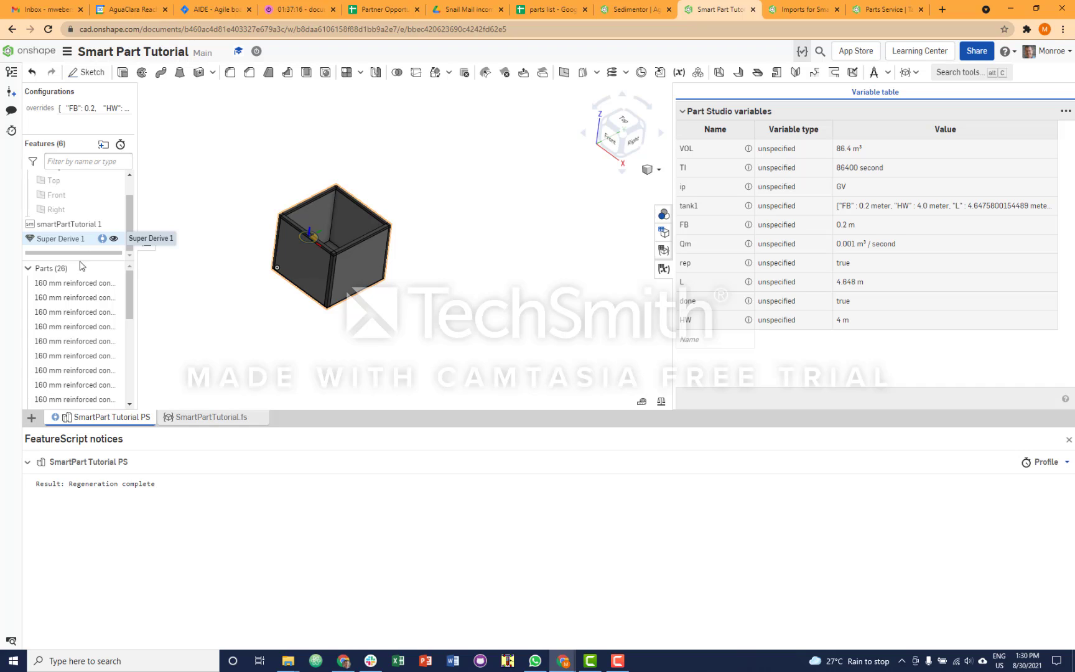
{"action": "left_click", "coordinate": [222, 425]}
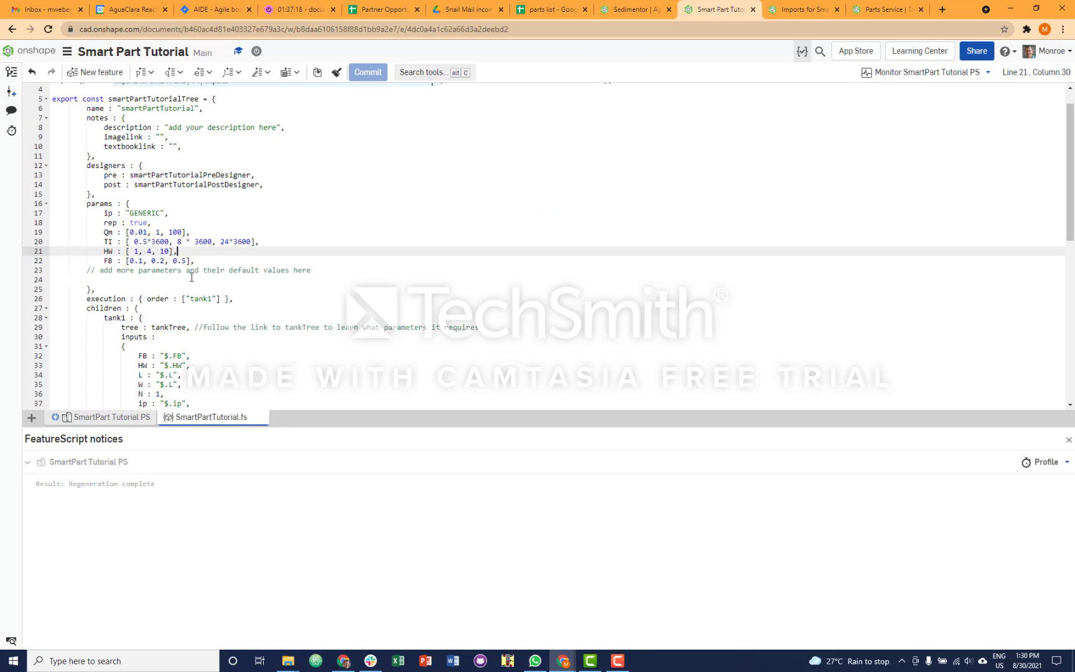
{"action": "scroll", "coordinate": [161, 303], "scroll_direction": "down", "scroll_amount": 2}
{"action": "scroll", "coordinate": [162, 303], "scroll_direction": "down", "scroll_amount": 3}
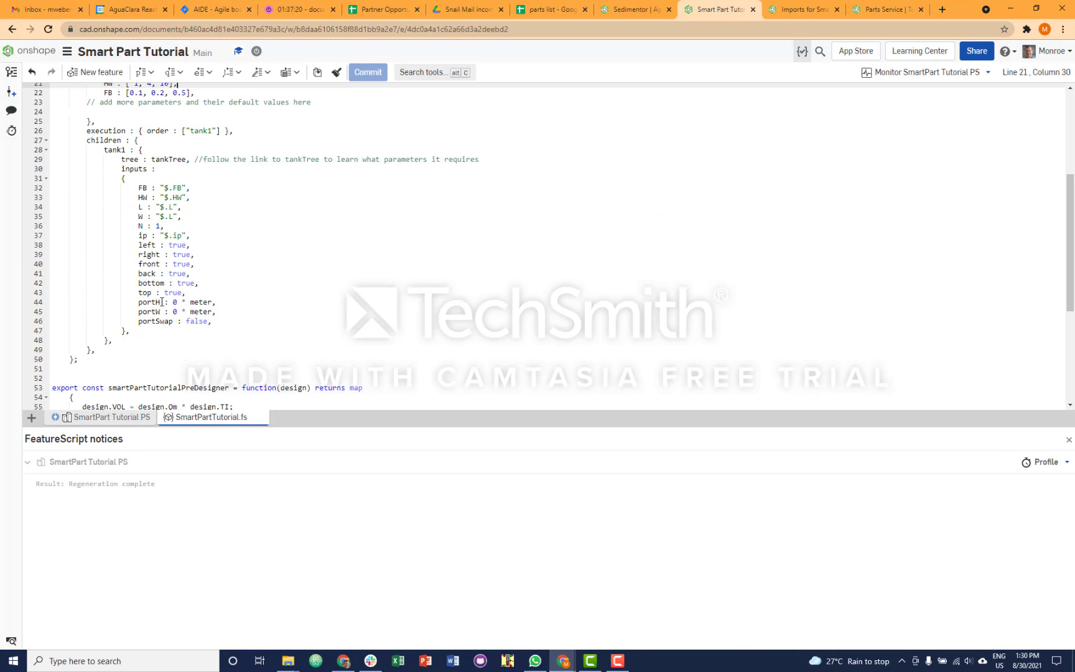
{"action": "left_click_drag", "start_coordinate": [102, 152], "coordinate": [142, 338]}
{"action": "key", "text": "ctrl+c"}
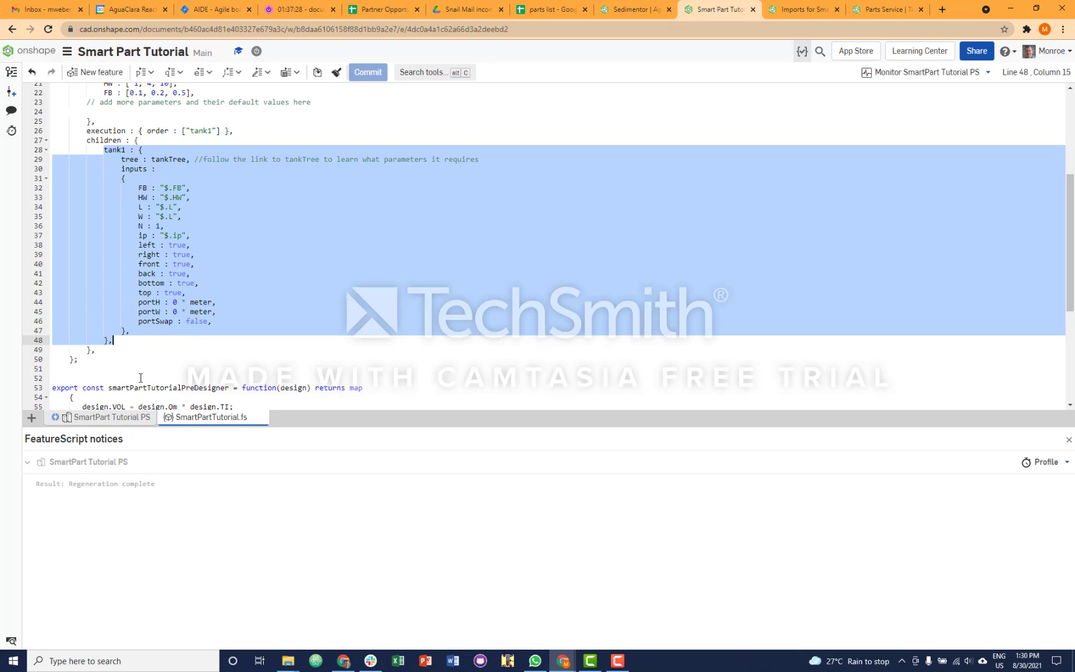
{"action": "left_click", "coordinate": [122, 342]}
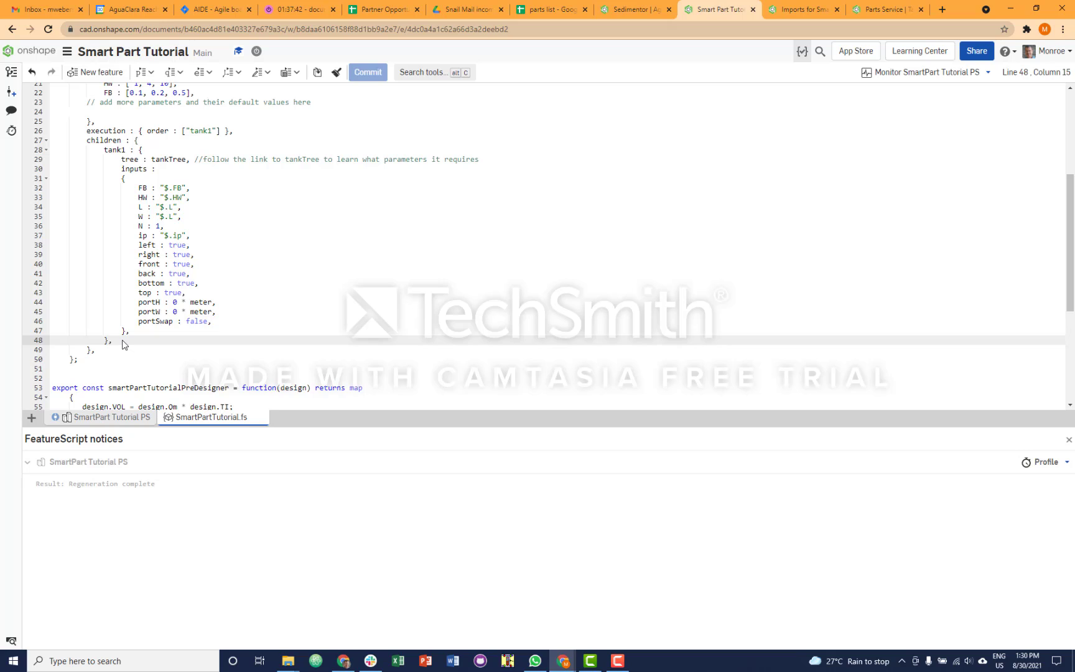
{"action": "key", "text": "Return"}
{"action": "key", "text": "ctrl+v"}
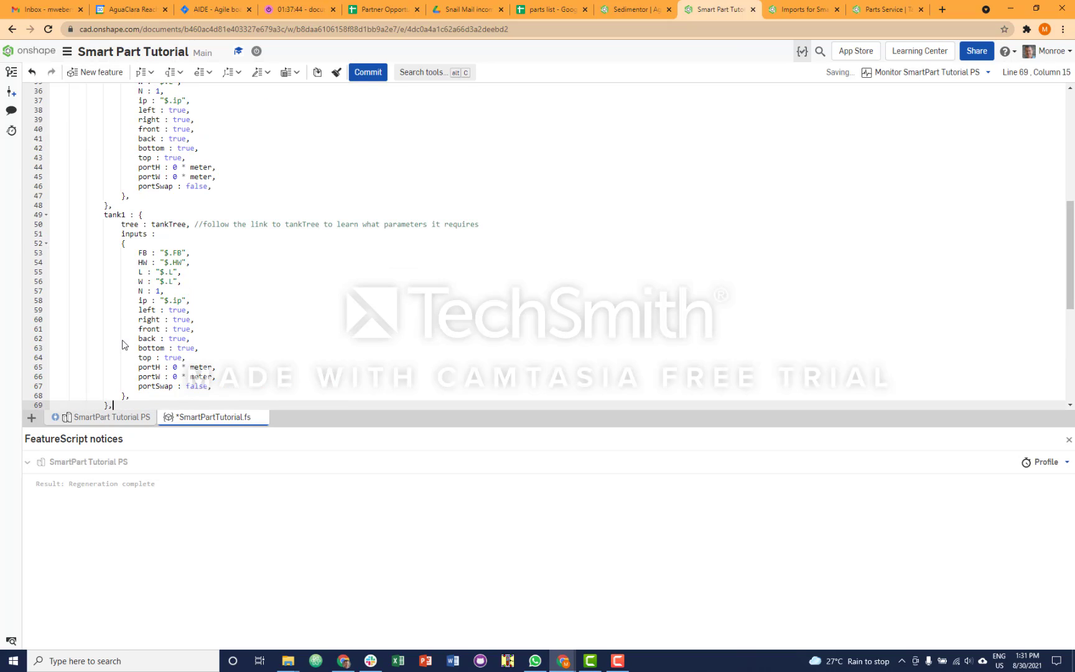
{"action": "left_click", "coordinate": [124, 215]}
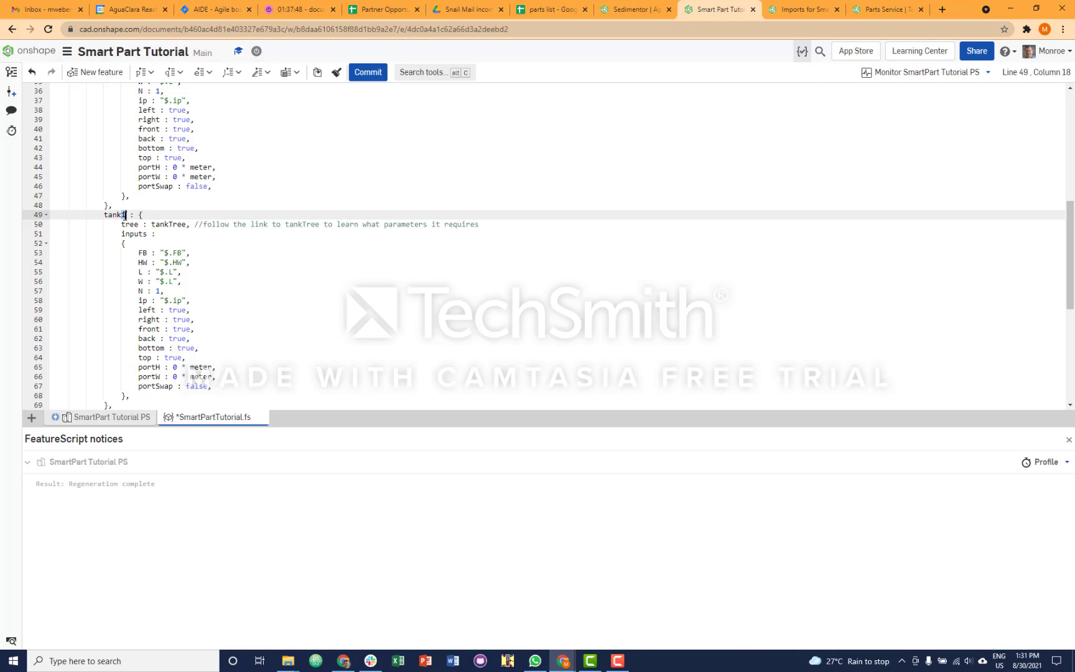
{"action": "left_click", "coordinate": [207, 253]}
{"action": "scroll", "coordinate": [246, 312], "scroll_direction": "down", "scroll_amount": 3}
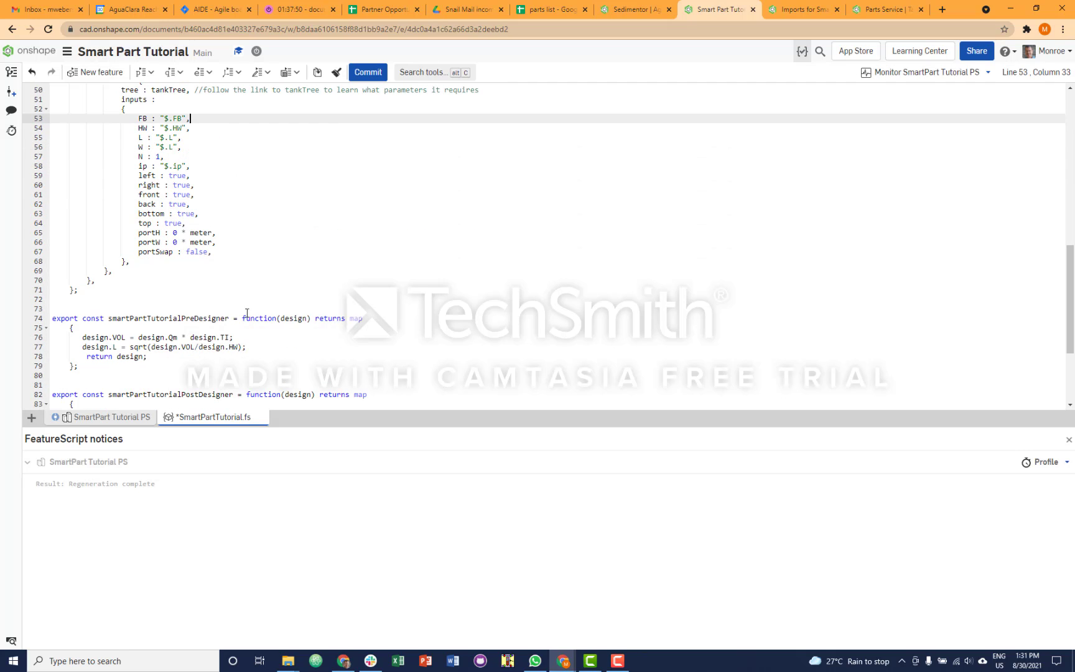
{"action": "scroll", "coordinate": [247, 313], "scroll_direction": "up", "scroll_amount": 10}
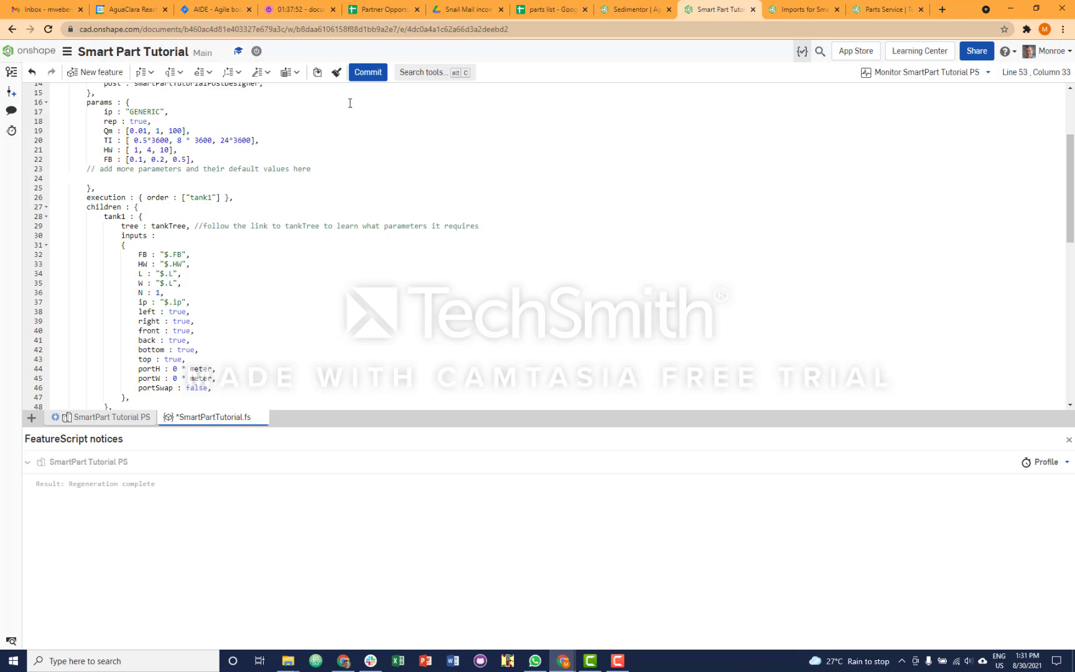
- Start a second Super Derive in SmartPart Tutorial PS, using Tank PS from the recently referenced Parts Service document
{"action": "left_click", "coordinate": [130, 418]}
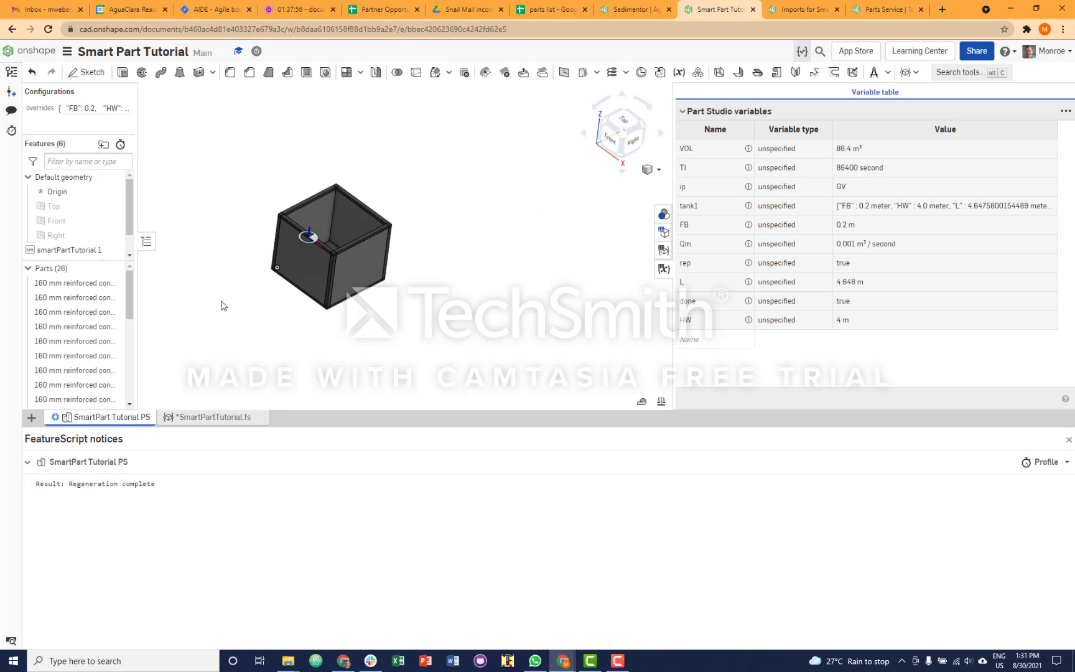
{"action": "mouse_move", "coordinate": [231, 314]}
{"action": "right_mouse_down"}
{"action": "mouse_move", "coordinate": [207, 291]}
{"action": "mouse_move", "coordinate": [201, 336]}
{"action": "mouse_move", "coordinate": [199, 298]}
{"action": "mouse_move", "coordinate": [196, 306]}
{"action": "mouse_move", "coordinate": [214, 293]}
{"action": "right_mouse_up"}
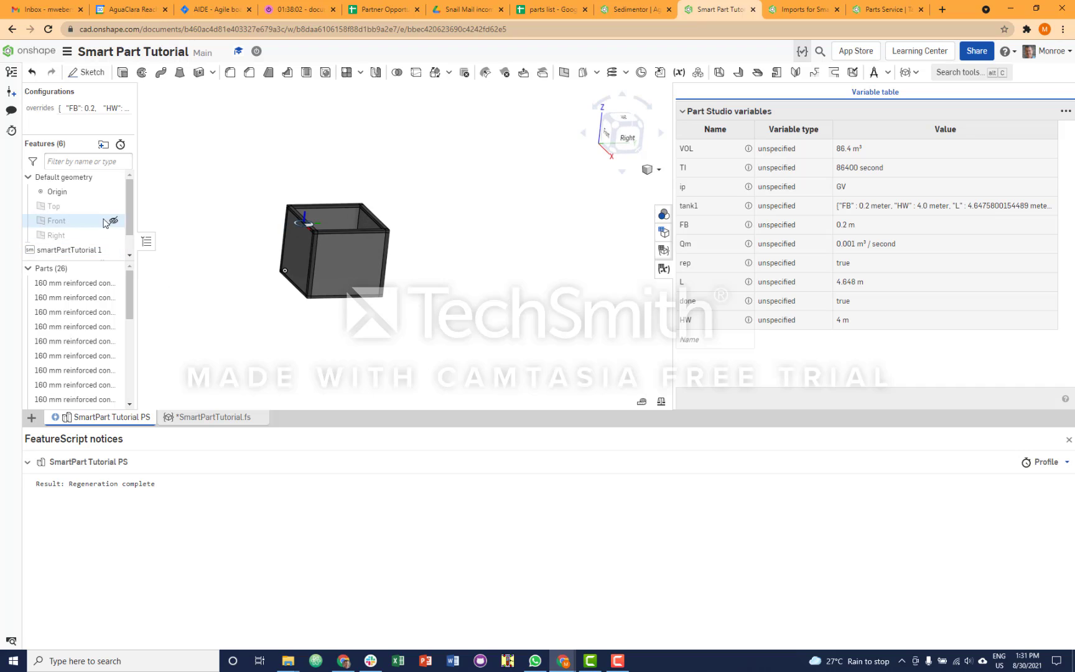
{"action": "left_click_drag", "start_coordinate": [130, 227], "coordinate": [129, 256]}
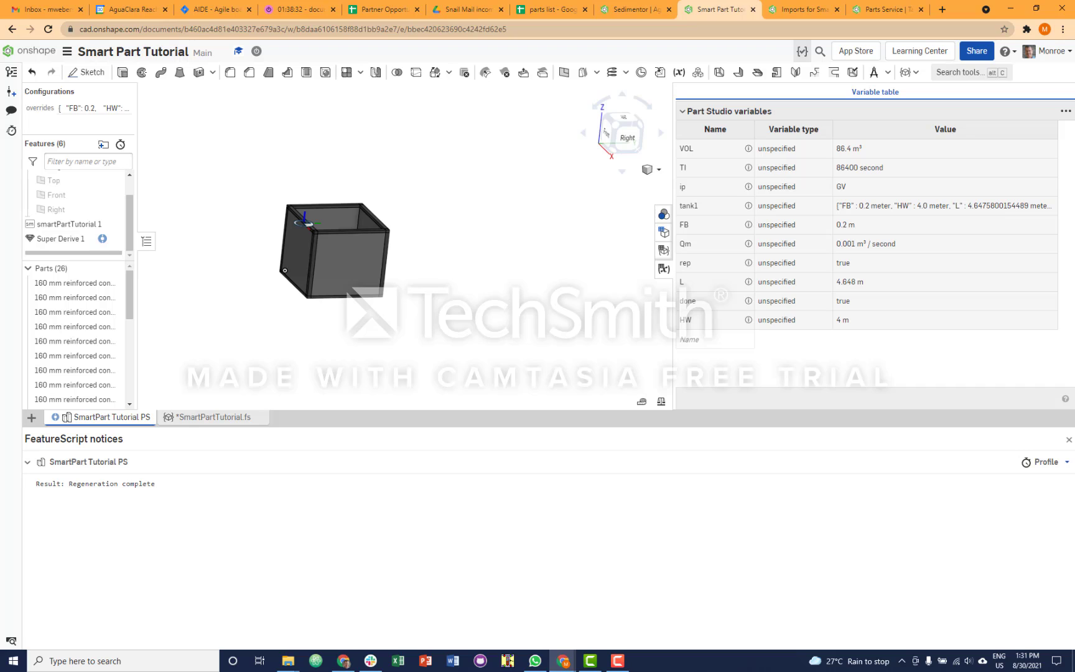
{"action": "scroll", "coordinate": [234, 265], "scroll_direction": "down", "scroll_amount": 2}
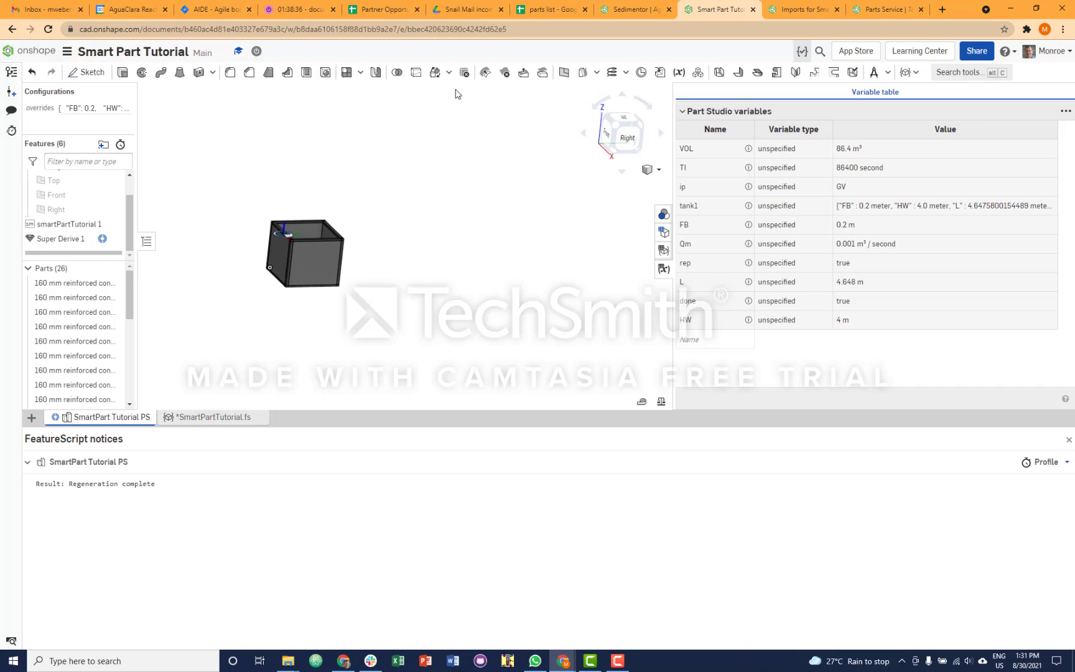
{"action": "left_click", "coordinate": [887, 73]}
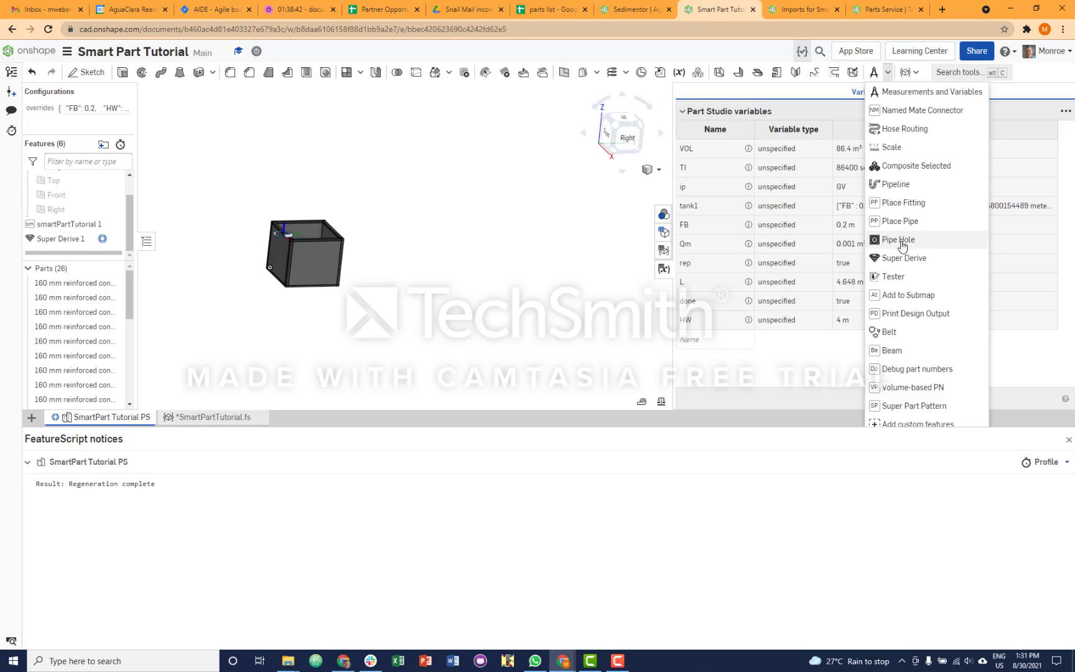
{"action": "left_click", "coordinate": [902, 258]}
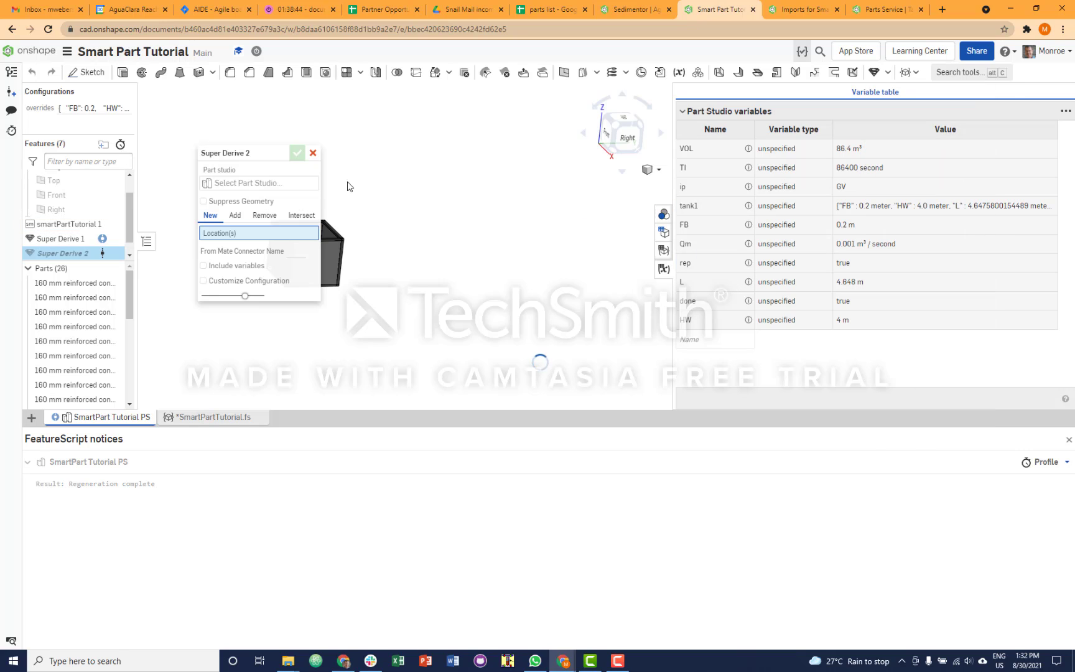
{"action": "left_click", "coordinate": [268, 183]}
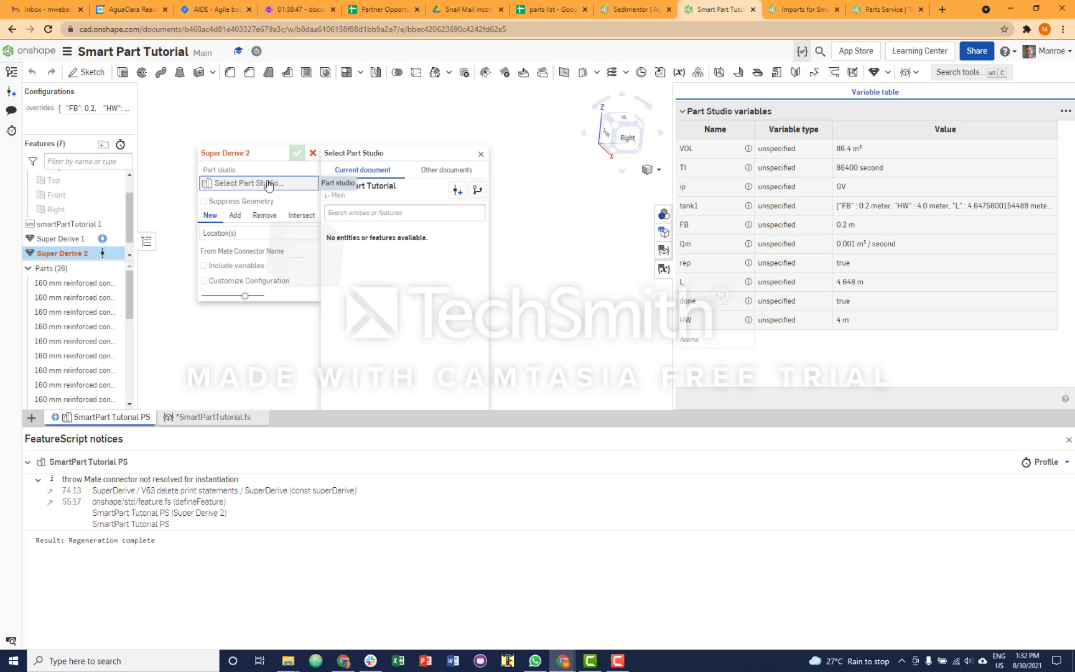
{"action": "left_click", "coordinate": [447, 171]}
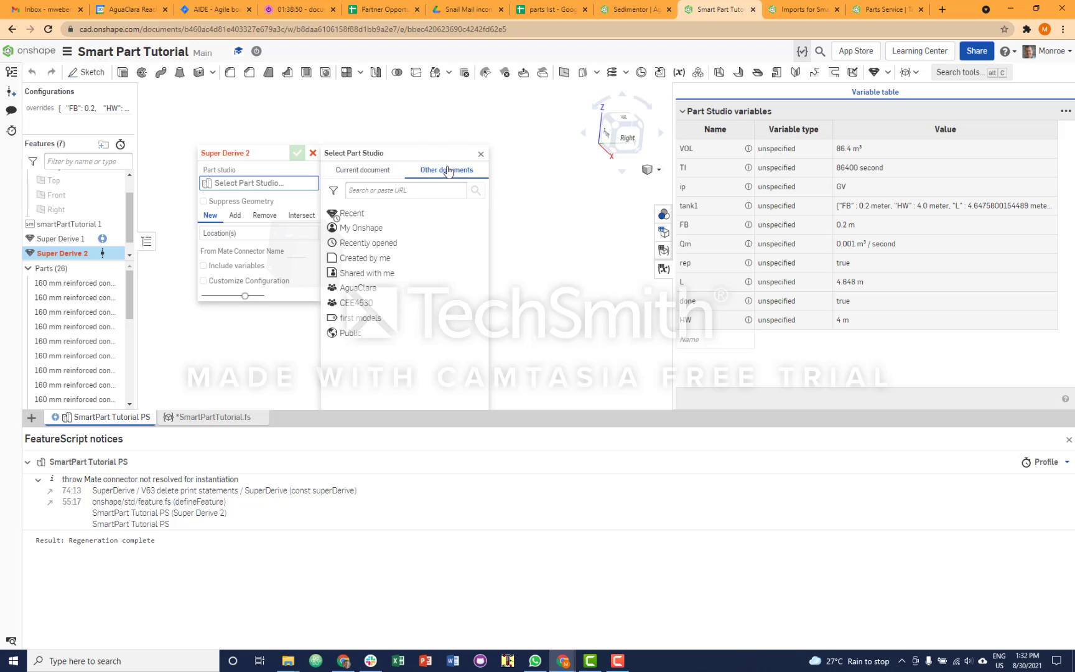
{"action": "left_click", "coordinate": [359, 216]}
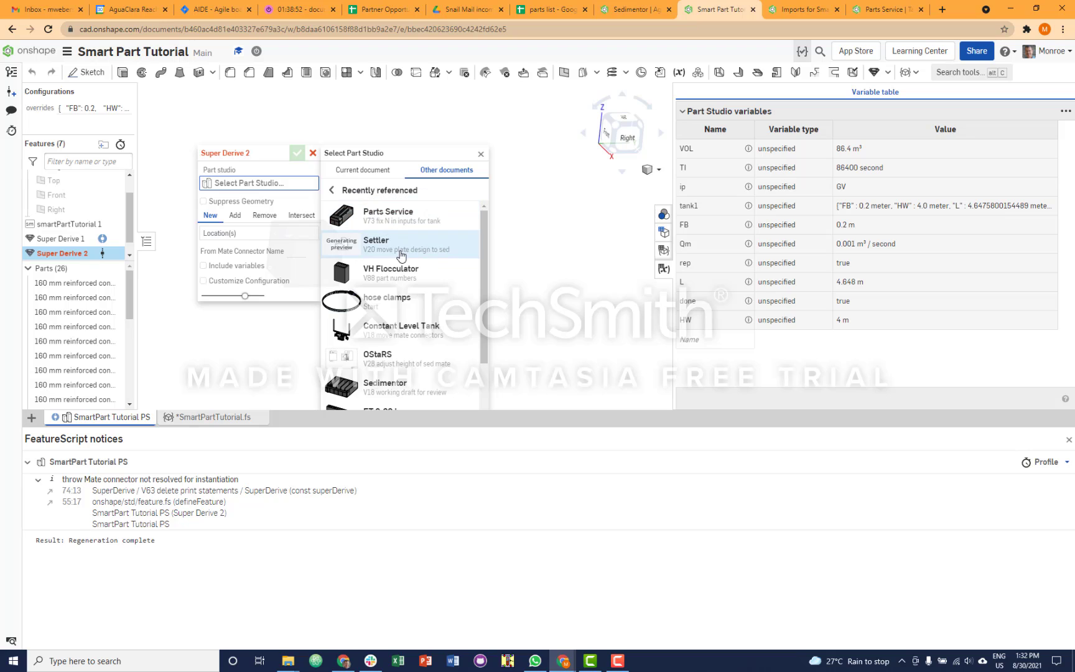
{"action": "left_click", "coordinate": [395, 223]}
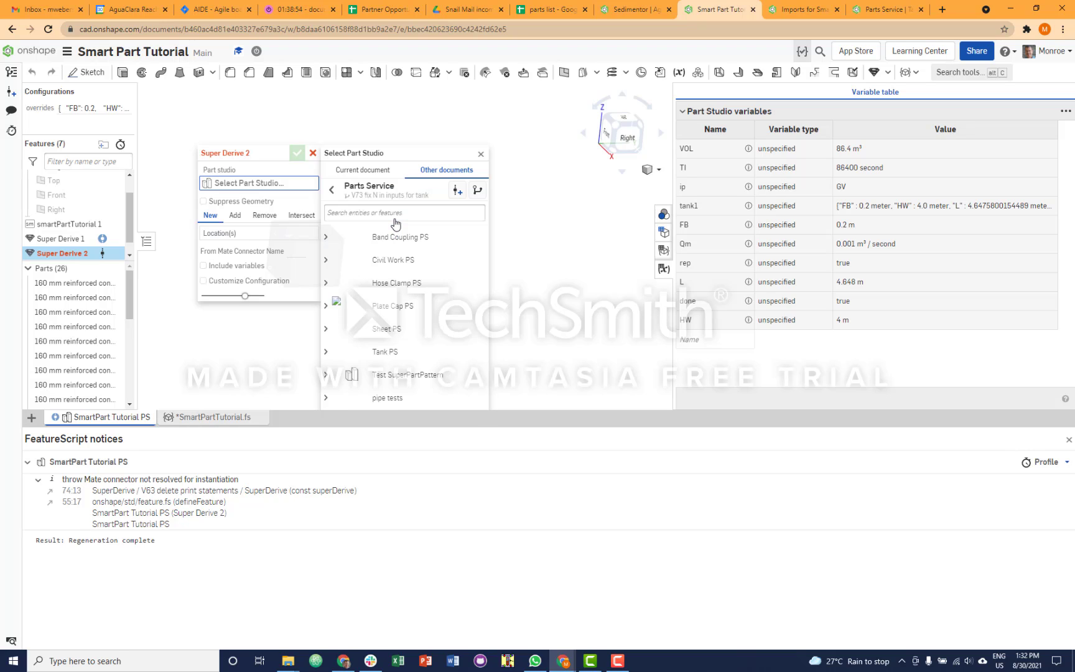
{"action": "left_click", "coordinate": [386, 351]}
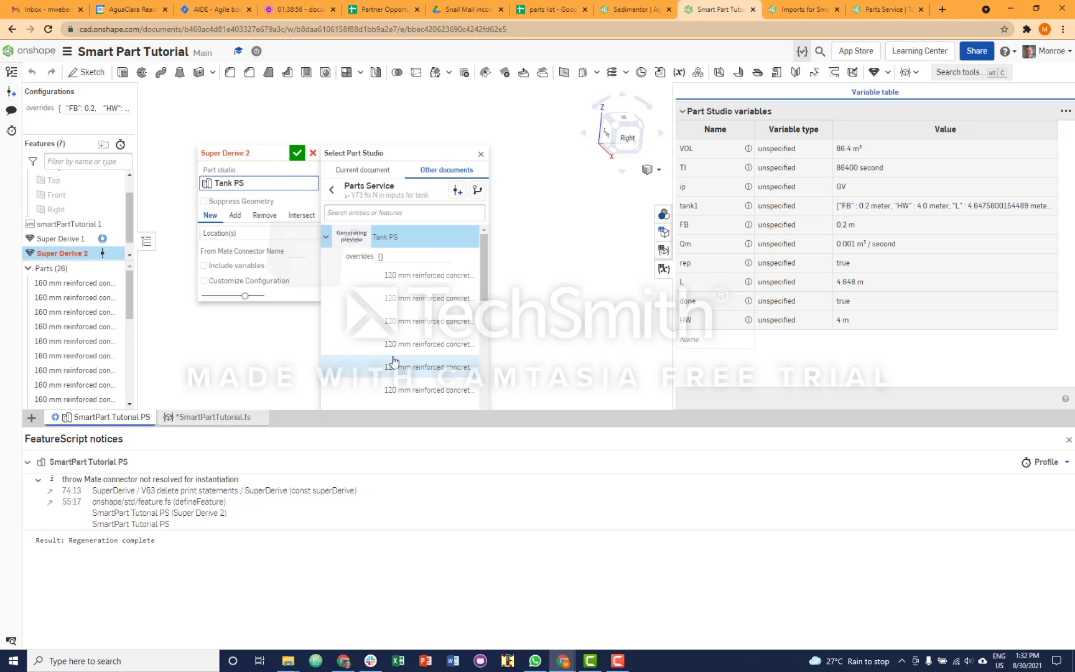
{"action": "left_click", "coordinate": [481, 154]}
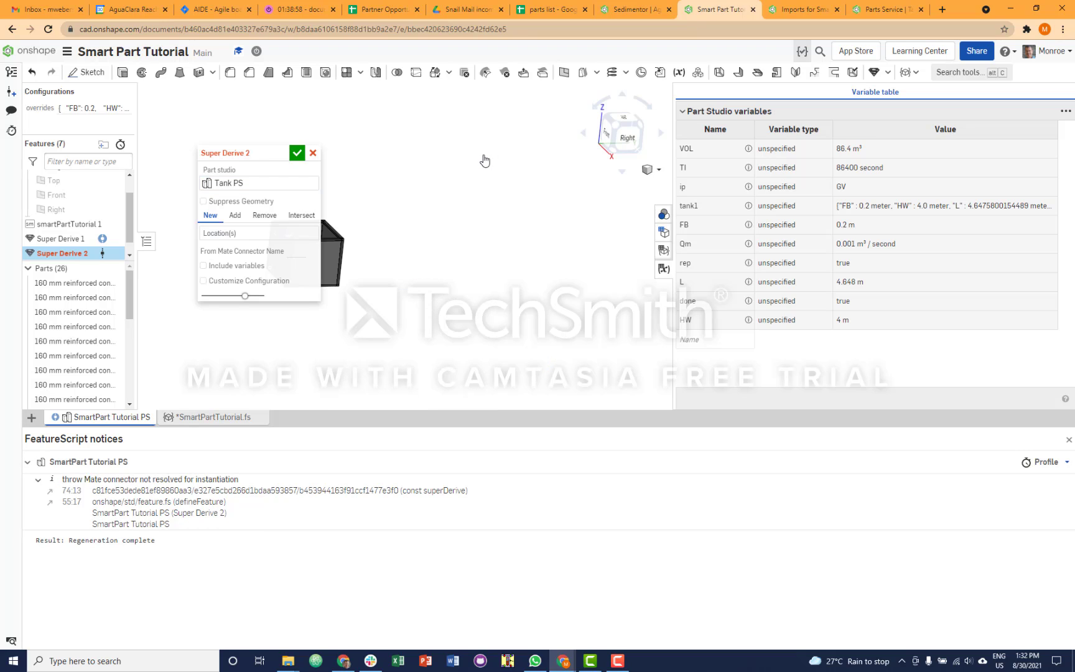
- Hide the existing parts and locate the derived tank on the origin vertex
{"action": "left_click", "coordinate": [278, 236]}
{"action": "left_click_drag", "start_coordinate": [264, 150], "coordinate": [502, 112]}
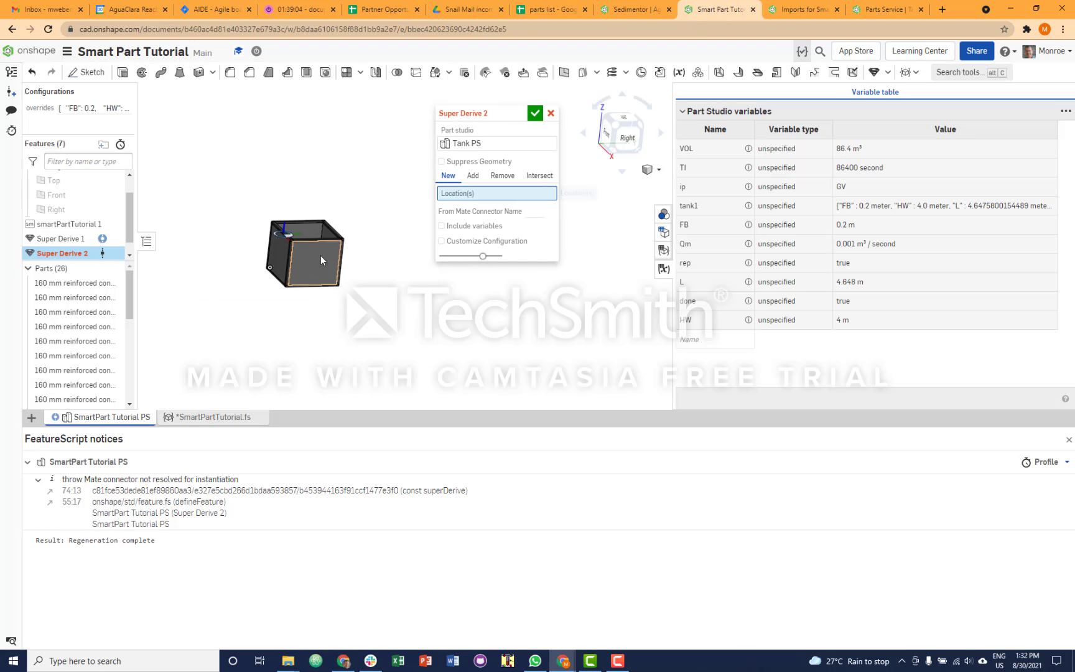
{"action": "scroll", "coordinate": [275, 275], "scroll_direction": "up", "scroll_amount": 5}
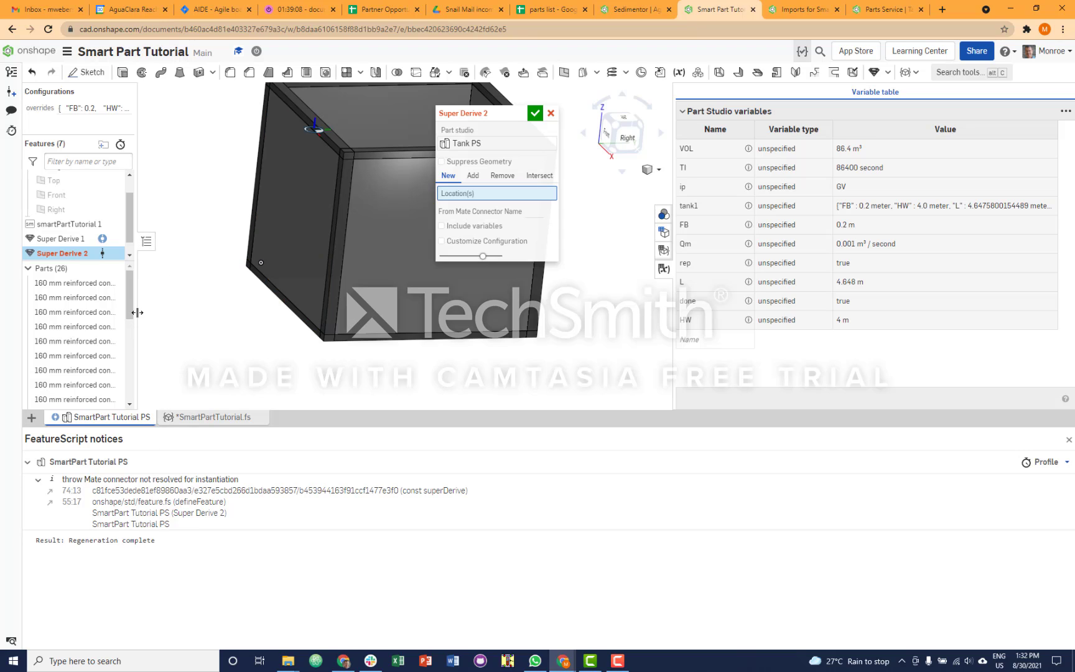
{"action": "left_click", "coordinate": [114, 271]}
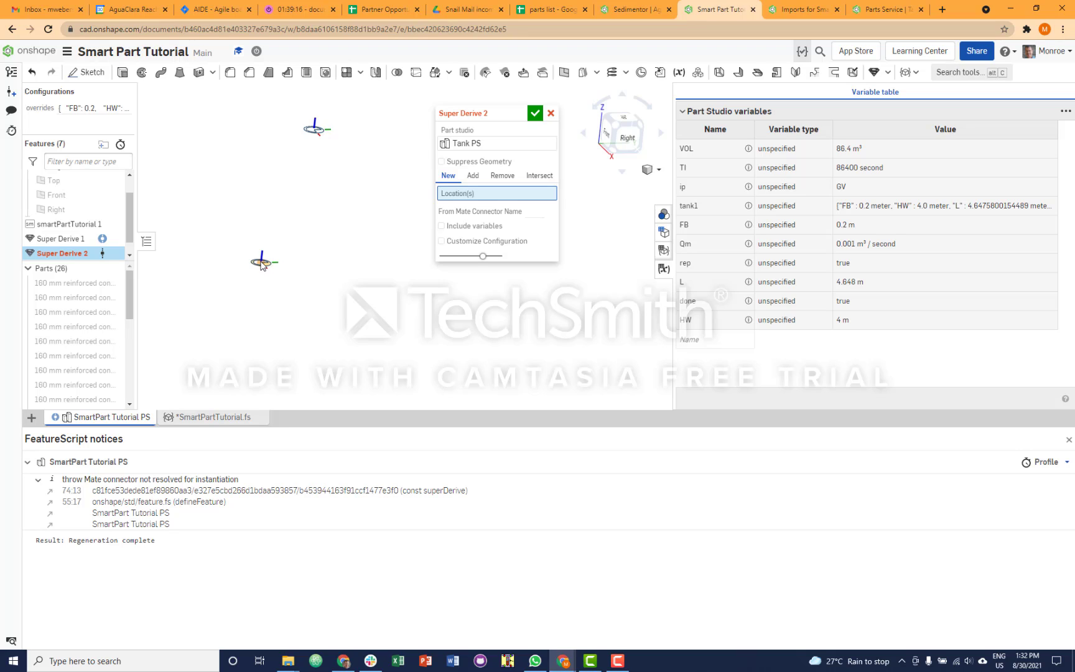
{"action": "left_click", "coordinate": [262, 263]}
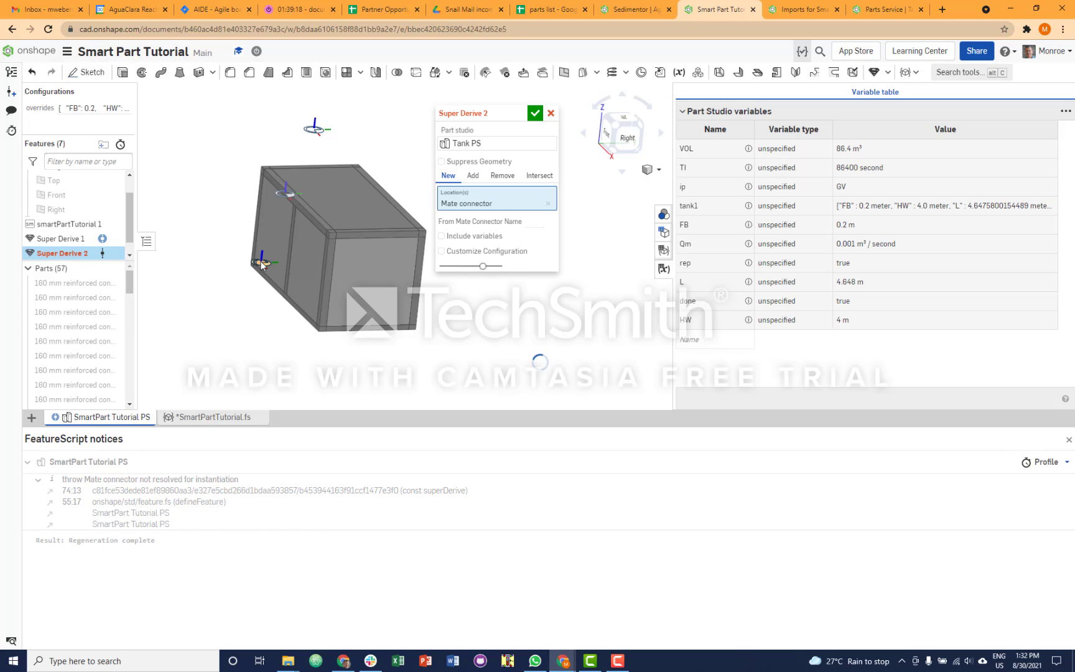
- Move the derived tank's location mate connector 10 m in X from the origin
{"action": "left_click", "coordinate": [474, 206]}
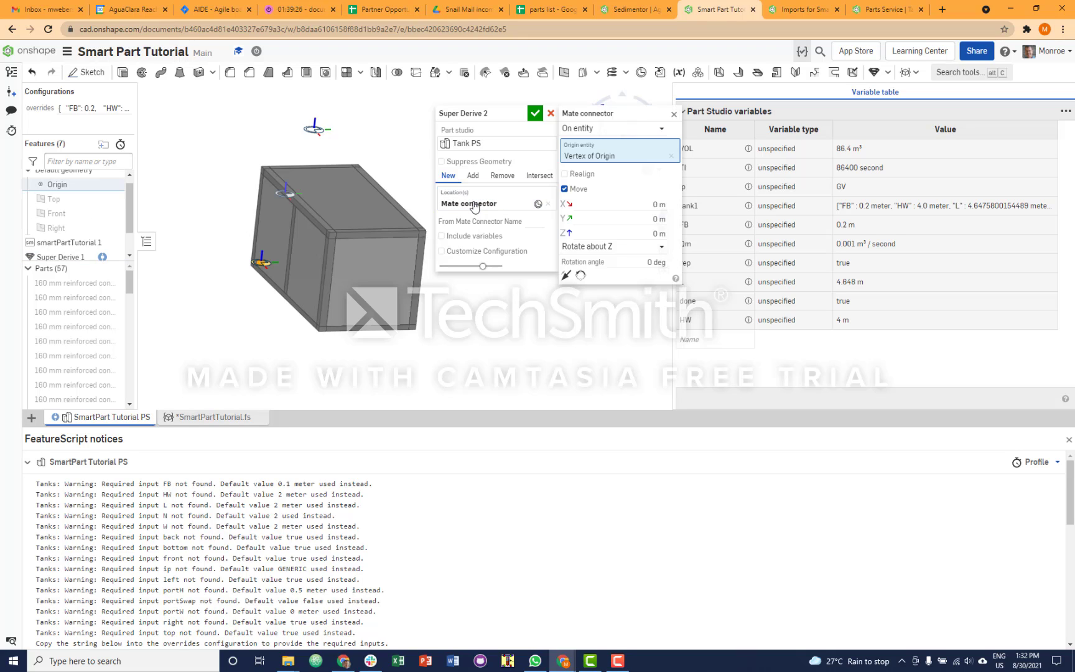
{"action": "left_click", "coordinate": [565, 190]}
{"action": "left_click", "coordinate": [656, 204]}
{"action": "type", "text": "10"}
{"action": "left_click", "coordinate": [631, 215]}
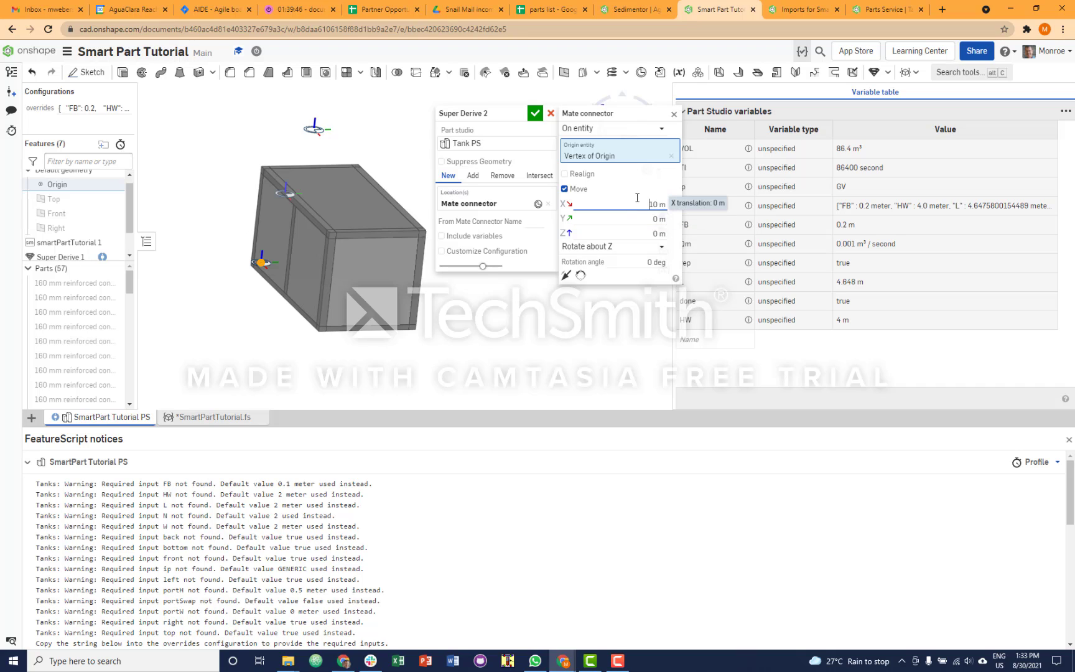
{"action": "left_click", "coordinate": [675, 115]}
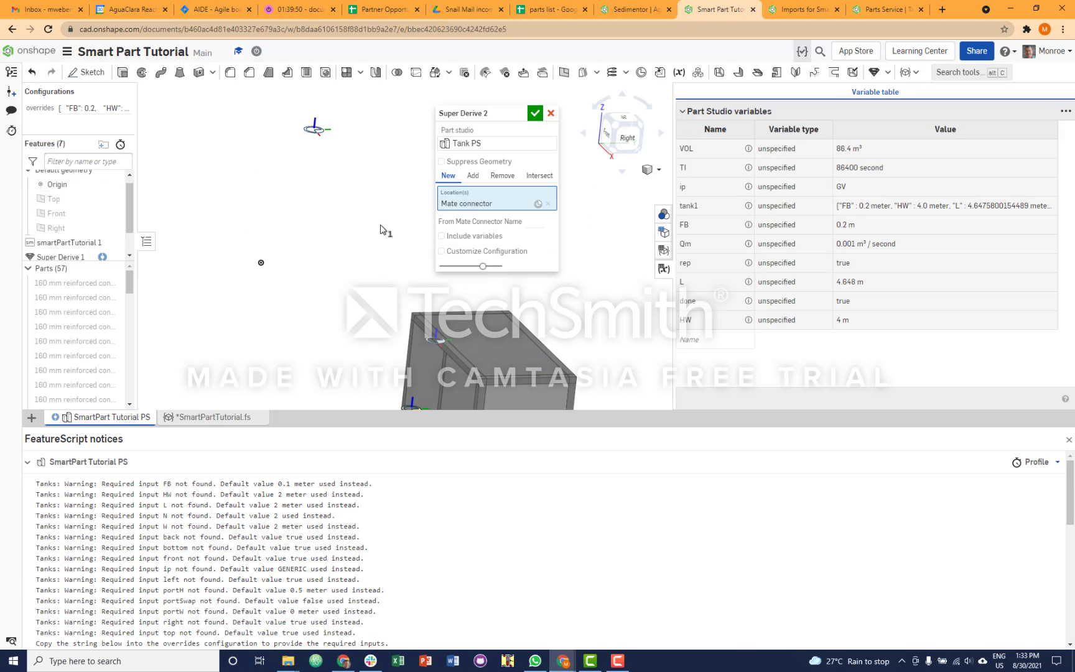
- Customize the derived tank's configuration with the "overrides" configuration variable enabled and #tank1 as its JSON or map
{"action": "scroll", "coordinate": [344, 276], "scroll_direction": "down", "scroll_amount": 2}
{"action": "right_click_drag", "start_coordinate": [329, 270], "coordinate": [243, 198]}
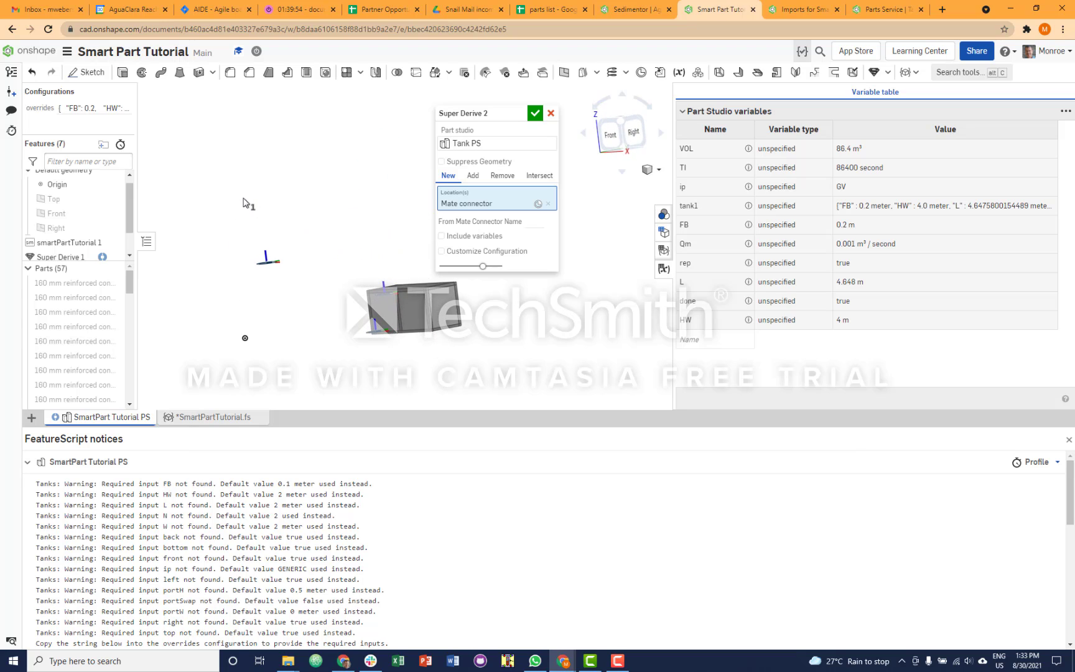
{"action": "left_click", "coordinate": [441, 252]}
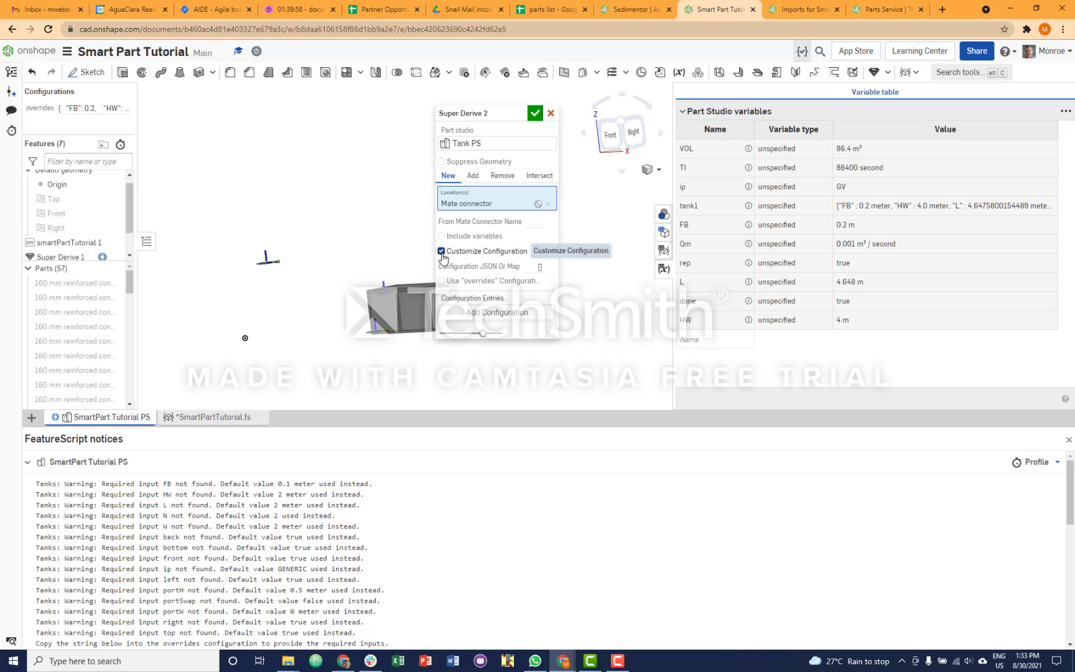
{"action": "left_click", "coordinate": [475, 283]}
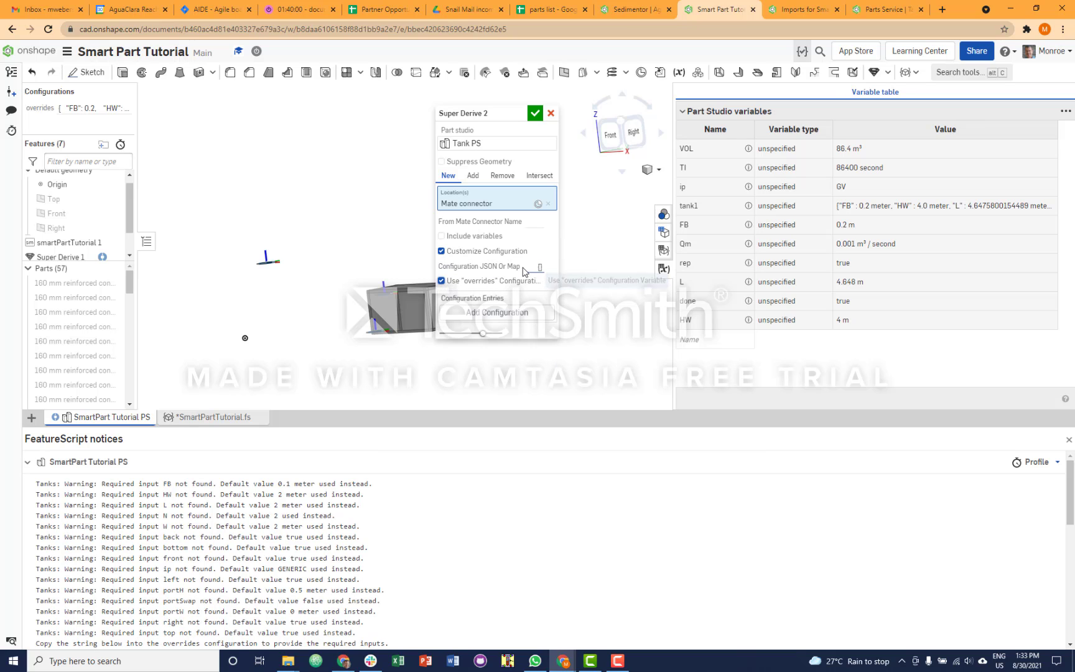
{"action": "left_click", "coordinate": [533, 266]}
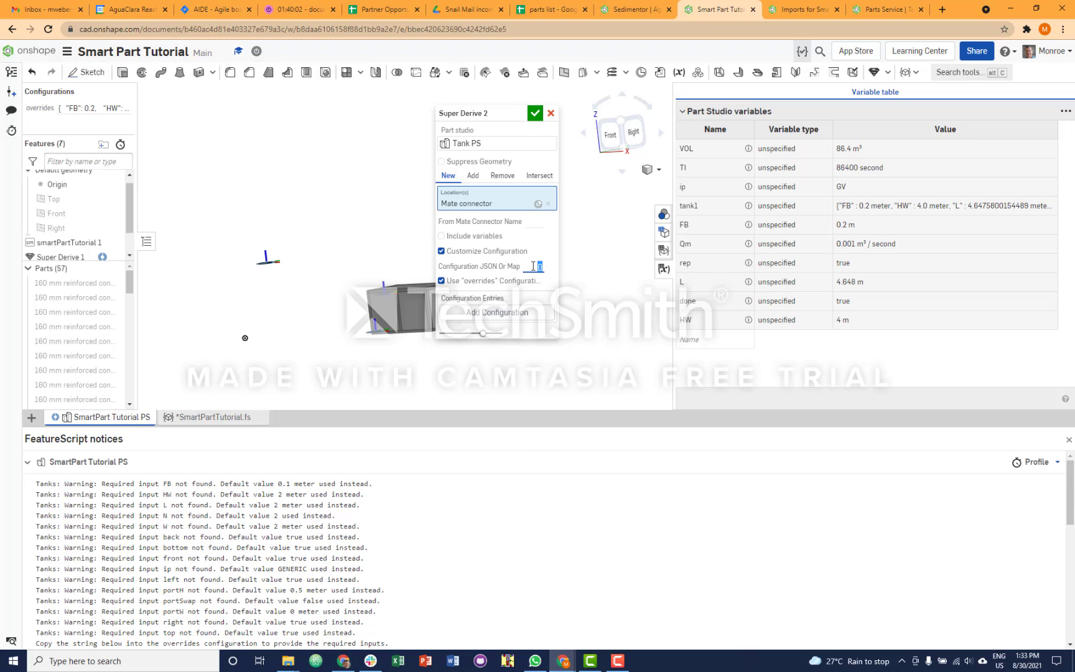
{"action": "type", "text": "#"}
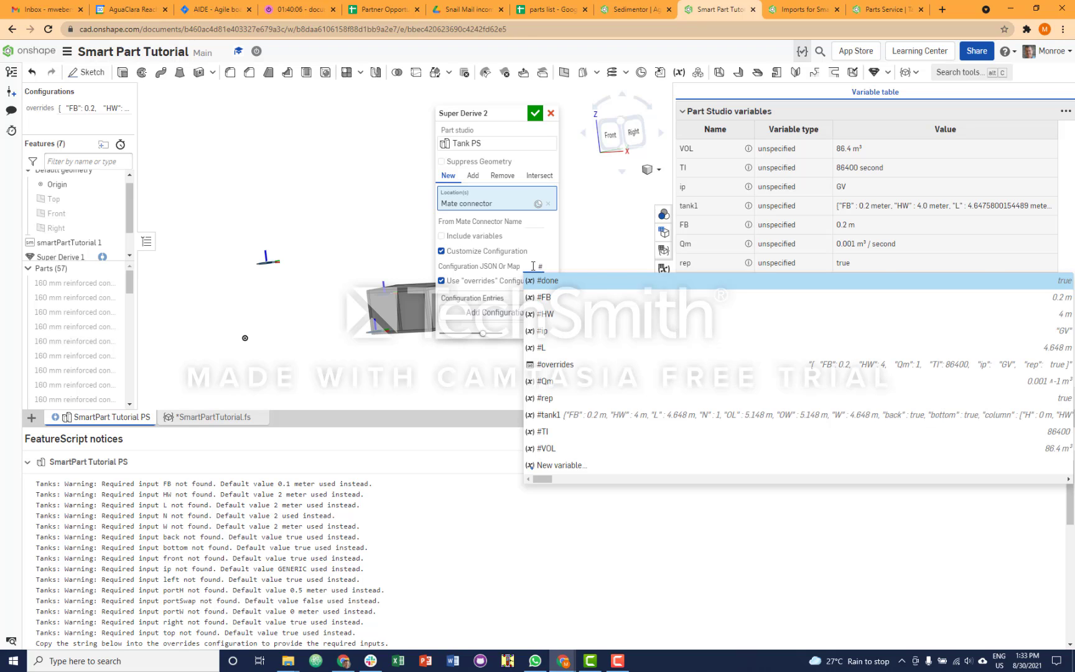
{"action": "type", "text": "tank"}
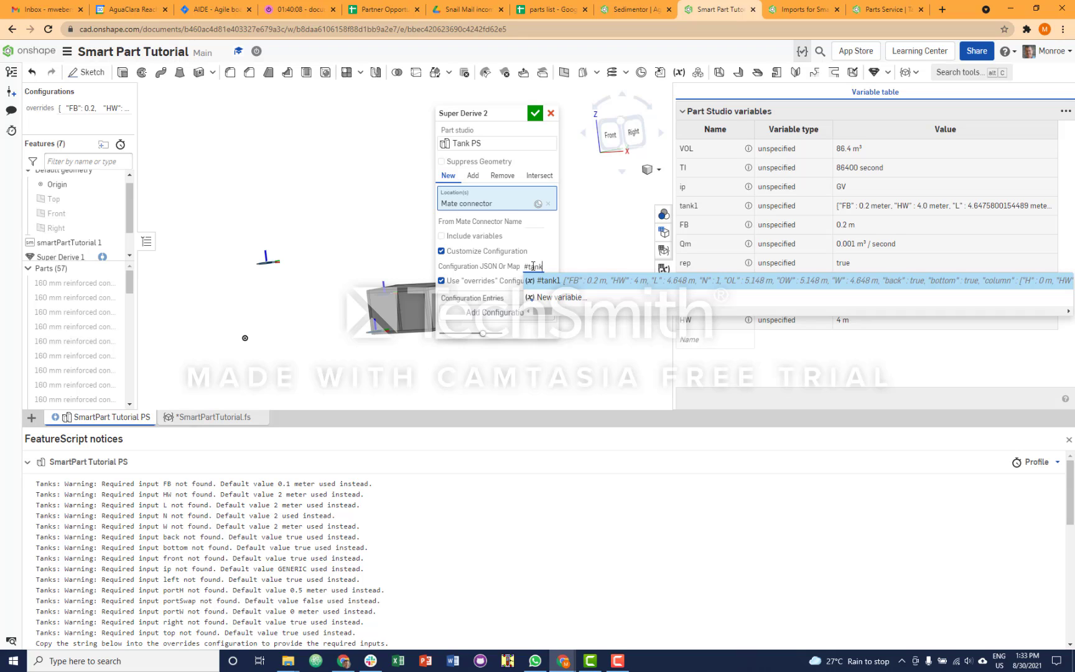
{"action": "type", "text": "1"}
{"action": "key", "text": "Return"}
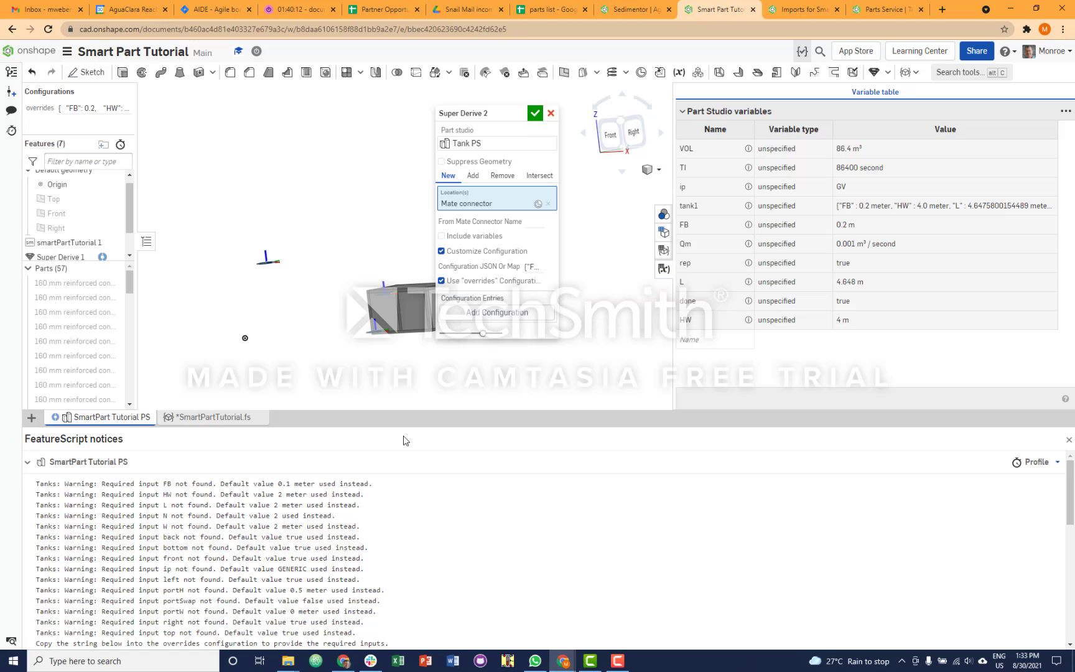
- Commit the tank2 code in SmartPartTutorial.fs and add the parameter tankS : [0, 10, 100] below FB
{"action": "left_click", "coordinate": [215, 417]}
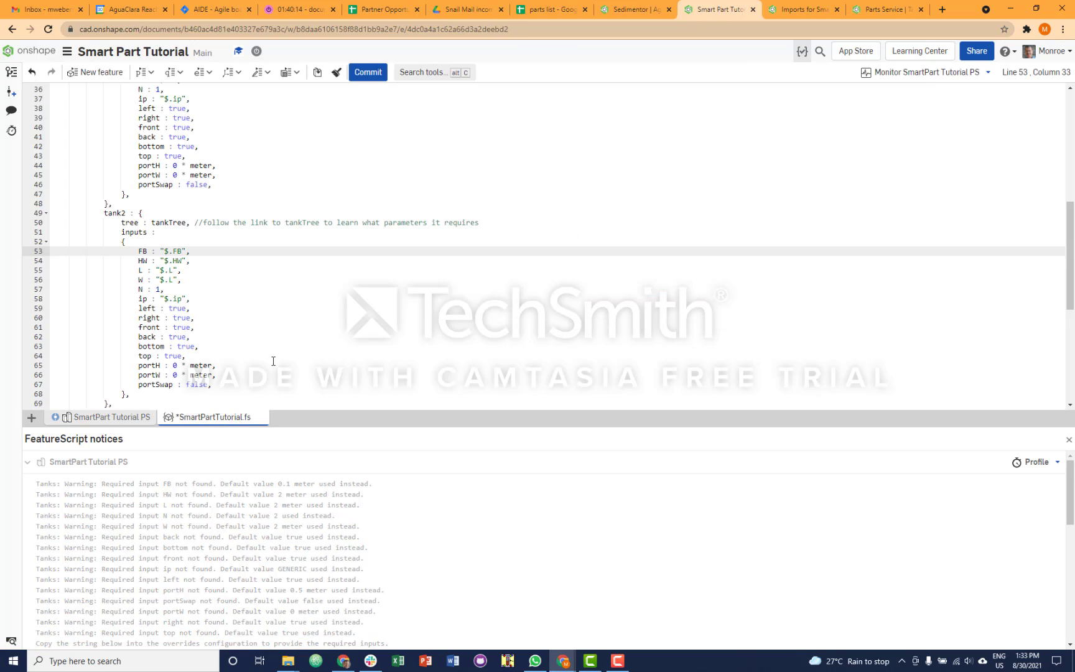
{"action": "left_click", "coordinate": [368, 73]}
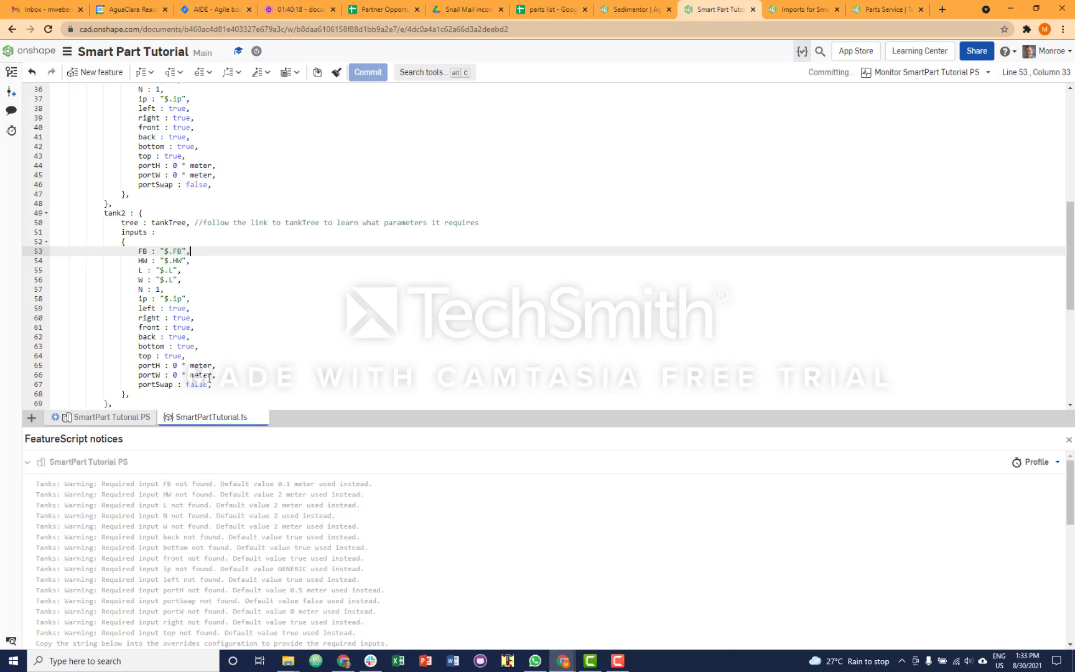
{"action": "scroll", "coordinate": [225, 356], "scroll_direction": "up", "scroll_amount": 5}
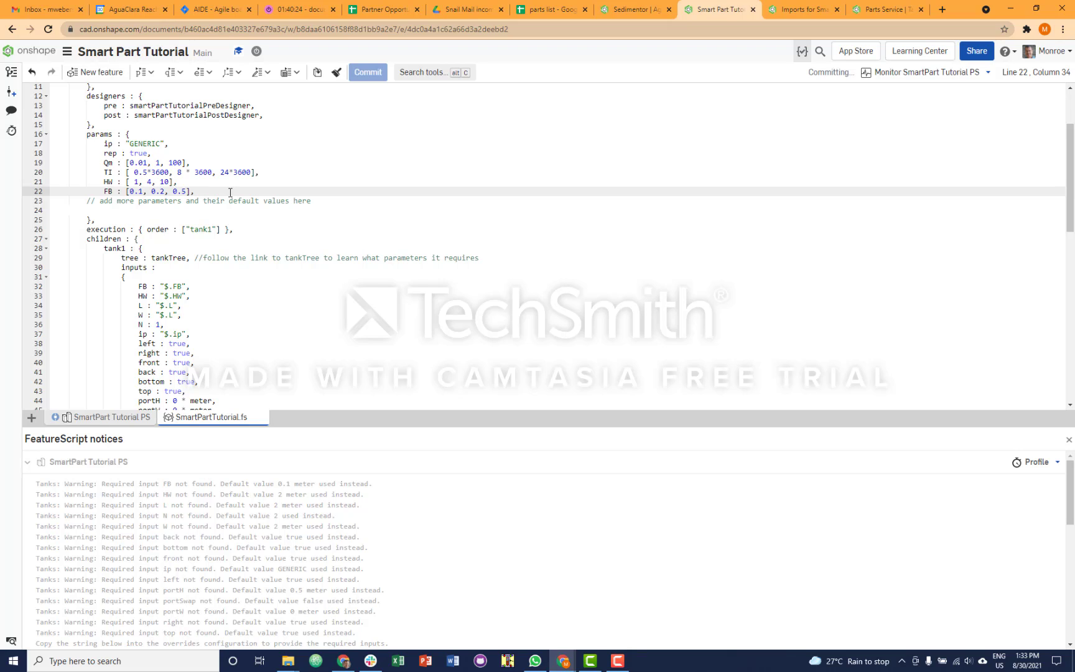
{"action": "key", "text": "Return"}
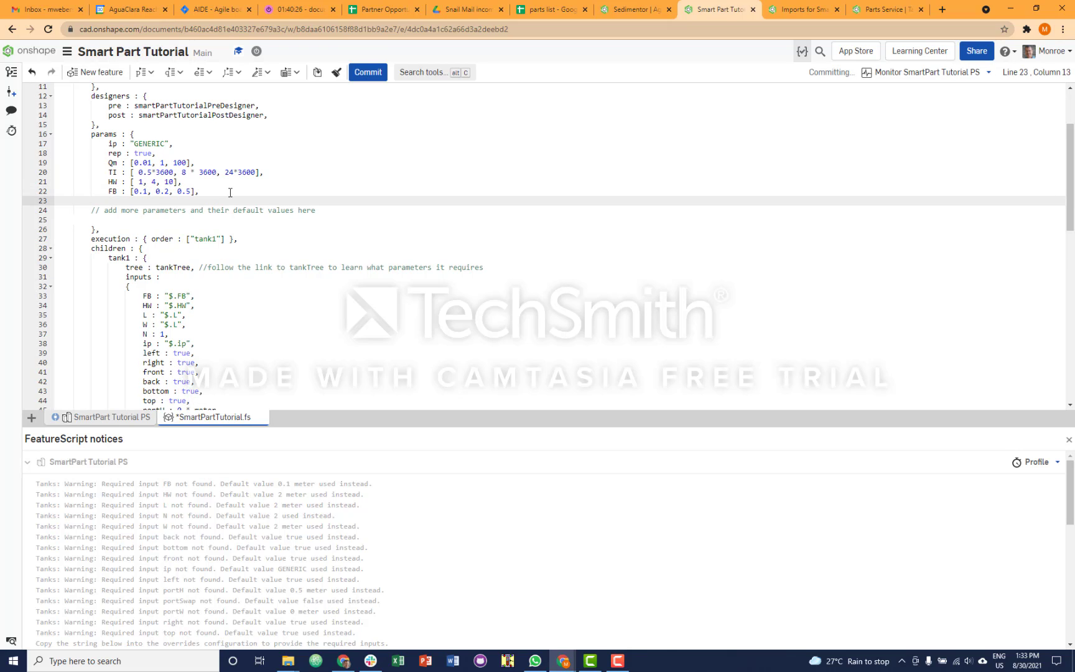
{"action": "type", "text": "tankS"}
{"action": "type", "text": ": [0, 10, 100],"}
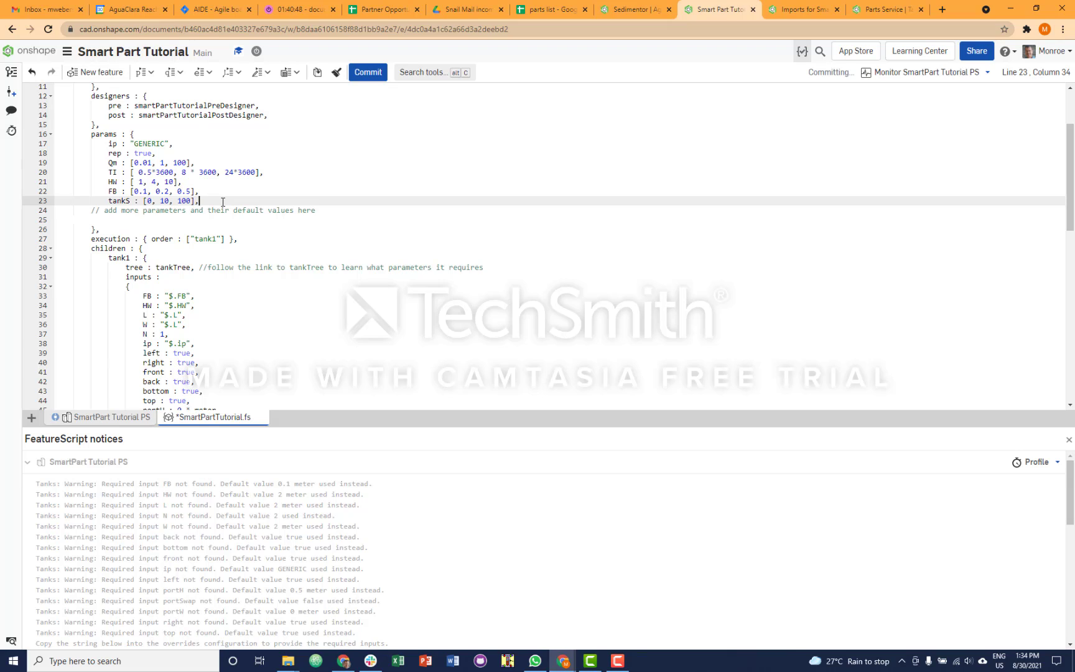
- Add the parameter deltaH : [0, 4, 10] below tankS and commit the script
{"action": "key", "text": "Return"}
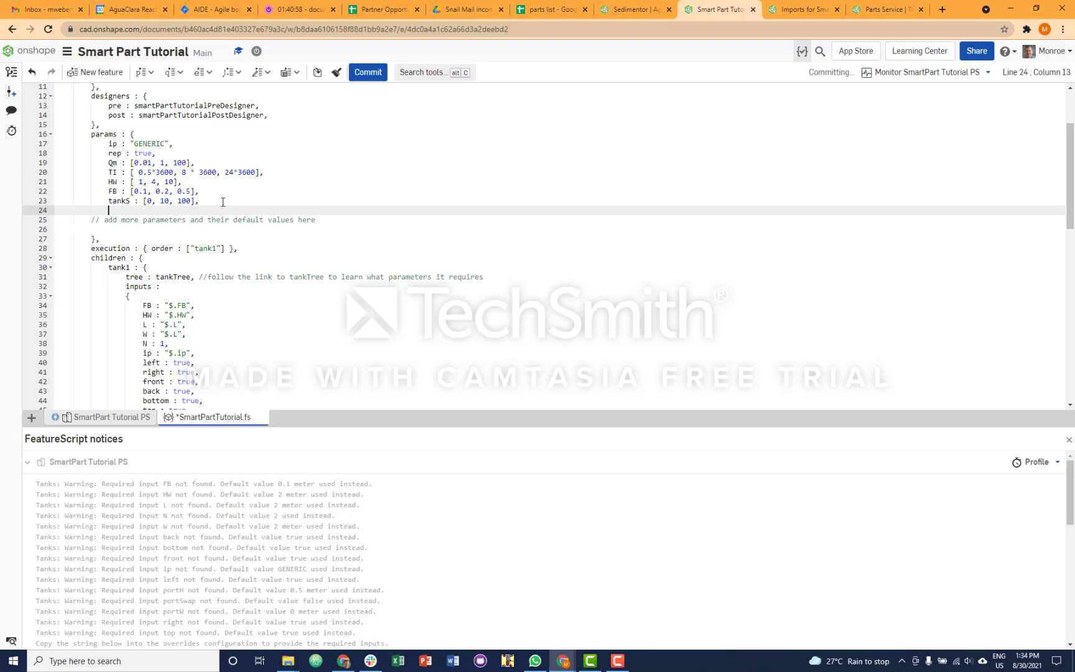
{"action": "type", "text": "deltaH : [0"}
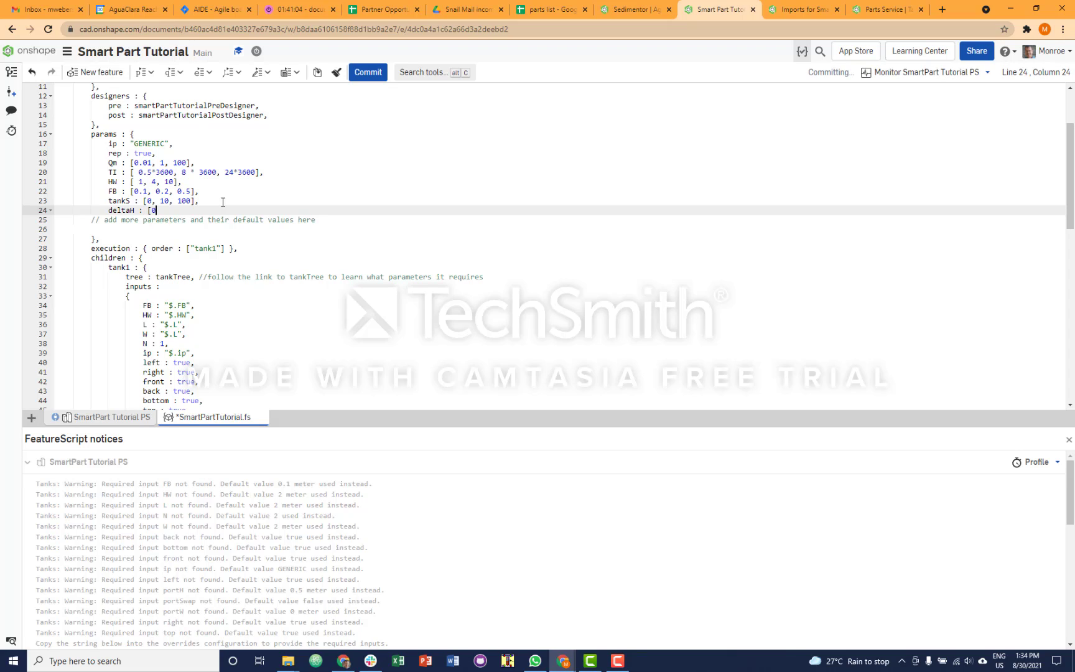
{"action": "type", "text": ", 4, 10],"}
{"action": "left_click", "coordinate": [368, 73]}
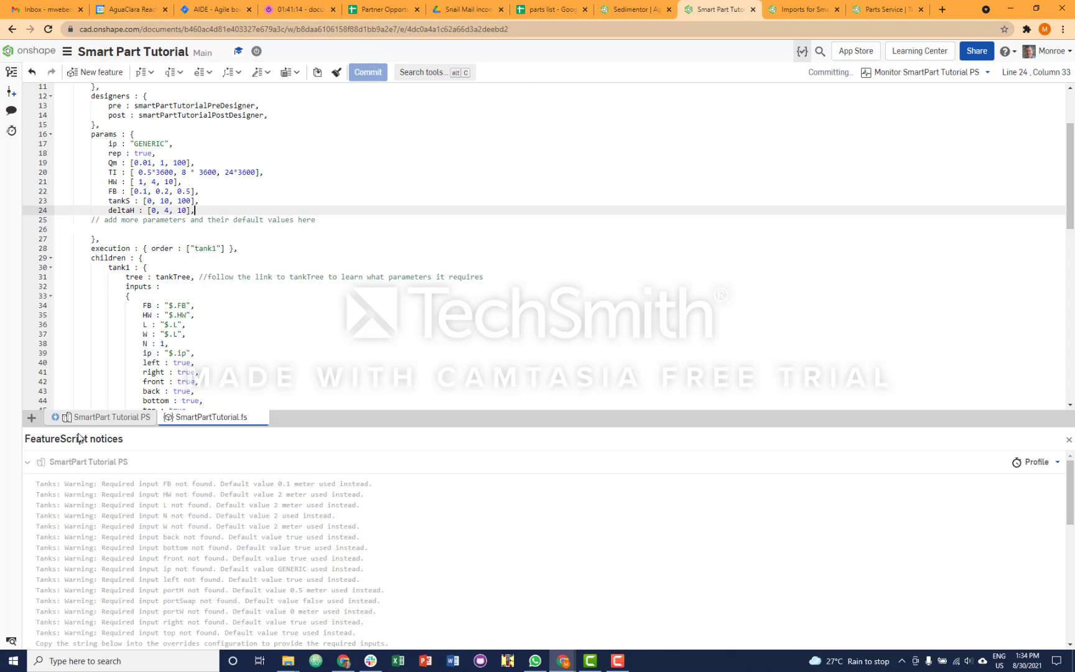
- In SmartPart Tutorial PS, set the configuration JSON or map of the second Super Derive to #tank2
{"action": "left_click", "coordinate": [94, 418]}
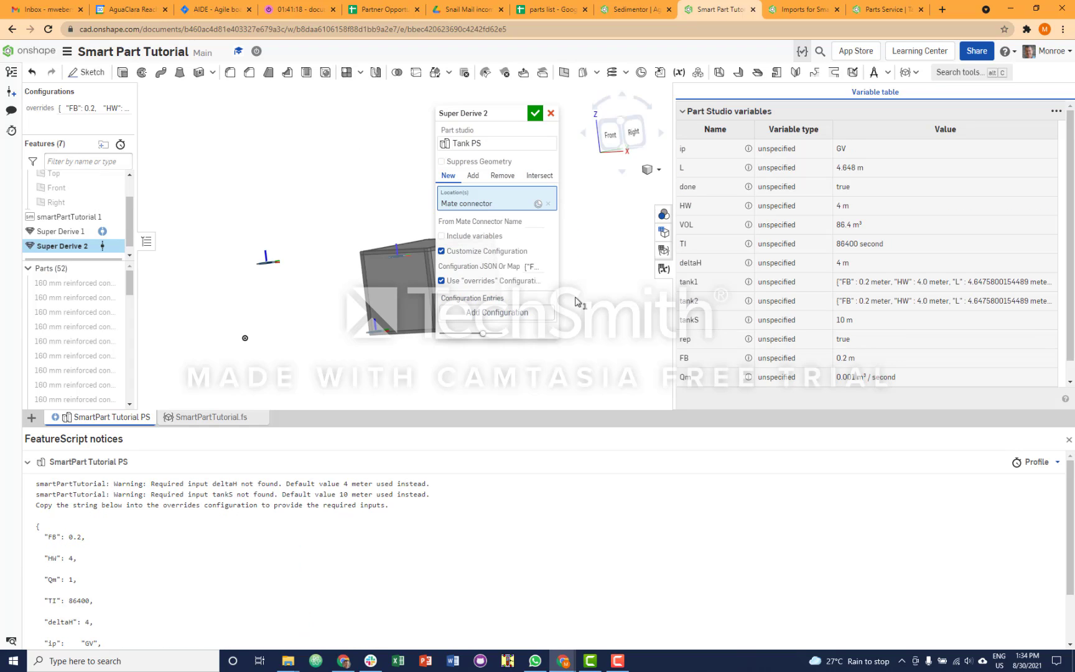
{"action": "left_click", "coordinate": [535, 266]}
{"action": "type", "text": "#"}
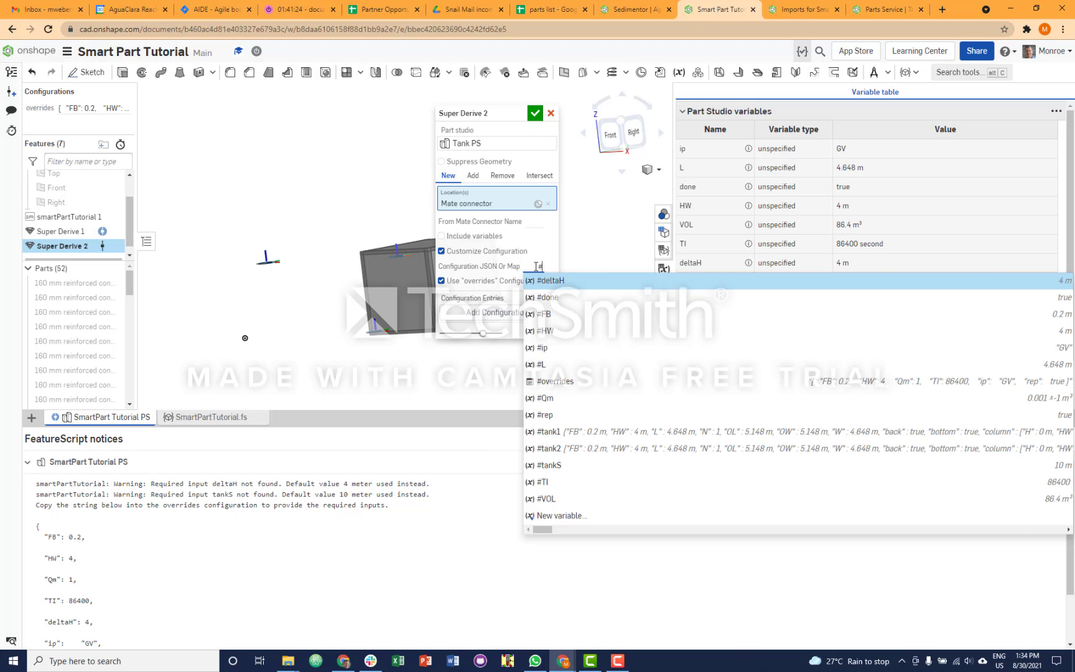
{"action": "type", "text": "tan"}
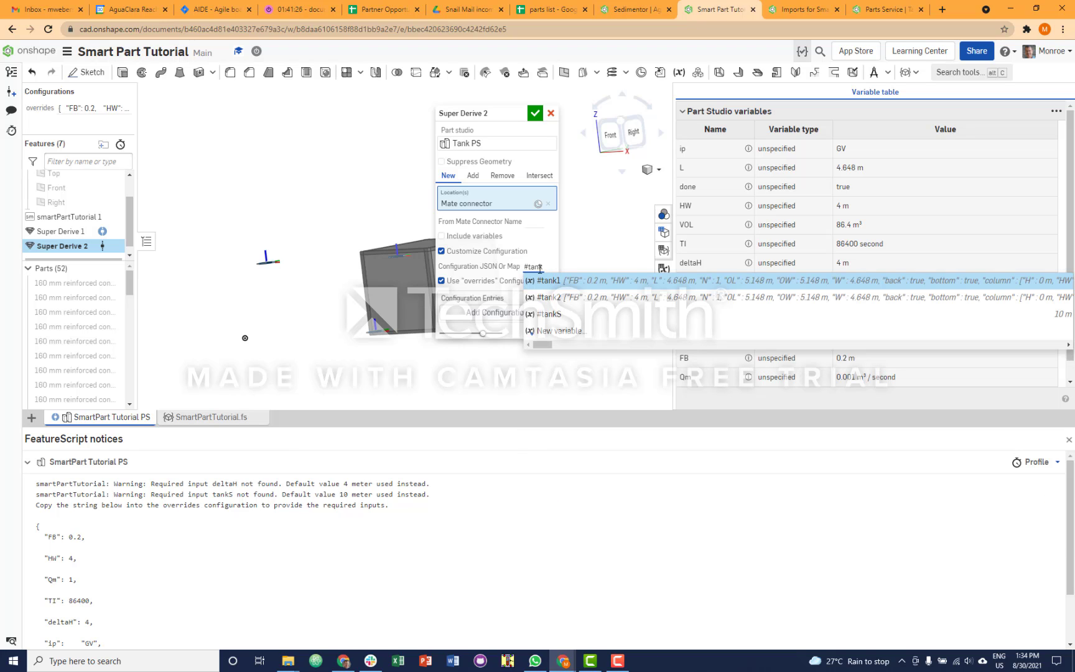
{"action": "type", "text": "k"}
{"action": "left_click", "coordinate": [551, 281]}
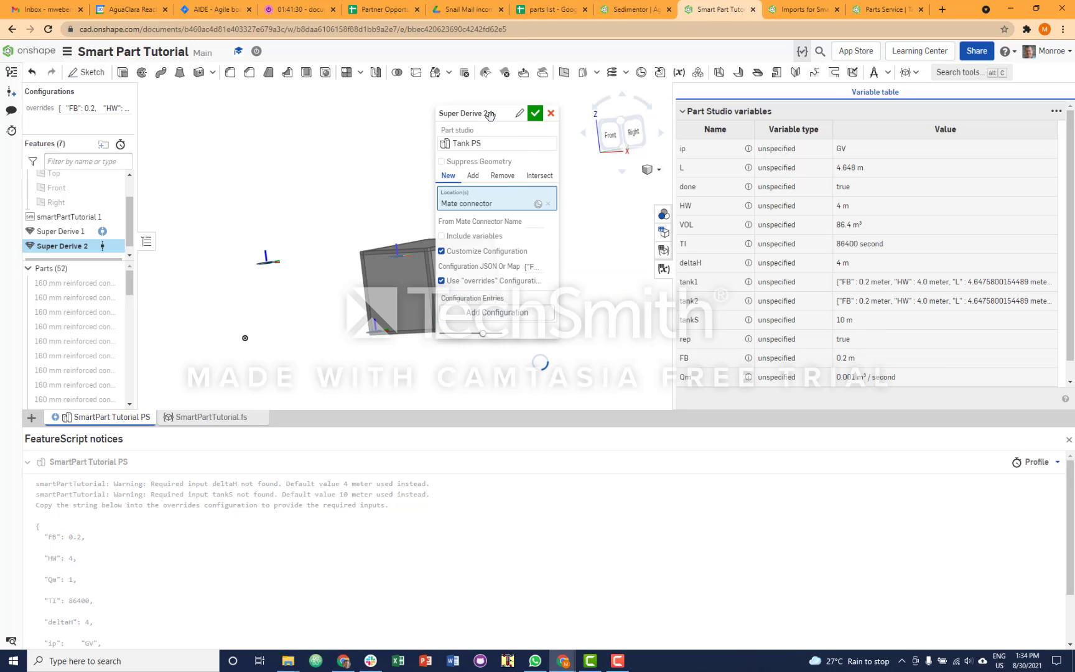
- Set the X offset of the second tank's location mate connector to #tankS
{"action": "left_click_drag", "start_coordinate": [490, 115], "coordinate": [566, 125]}
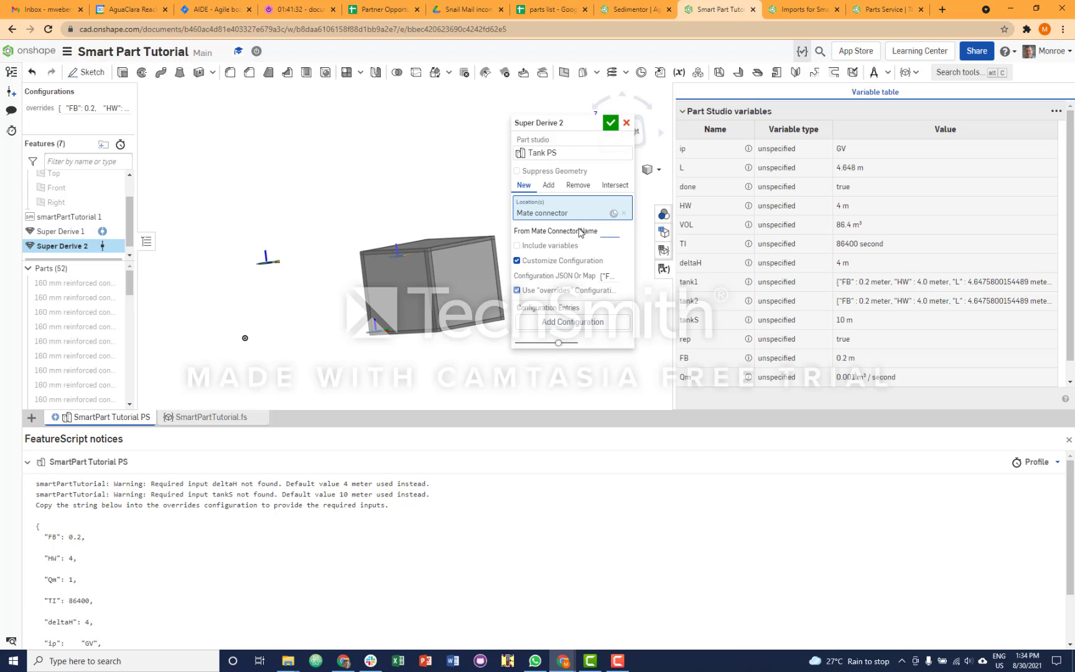
{"action": "left_click", "coordinate": [557, 216]}
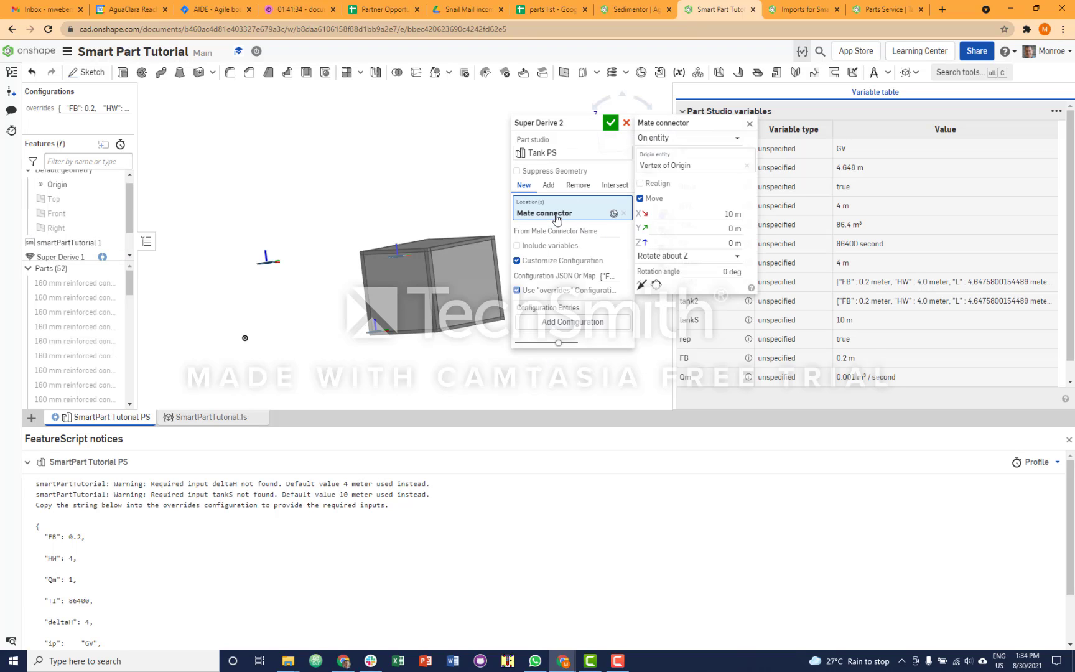
{"action": "left_click", "coordinate": [728, 215]}
{"action": "type", "text": "#"}
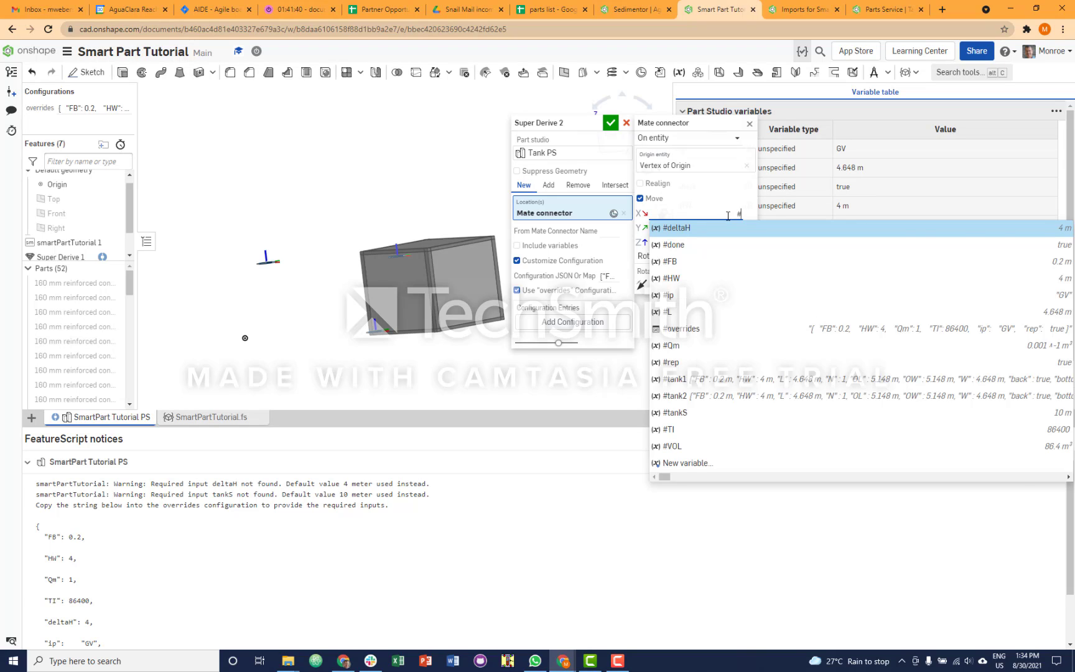
{"action": "type", "text": "tanks"}
{"action": "key", "text": "BackSpace"}
{"action": "type", "text": "S"}
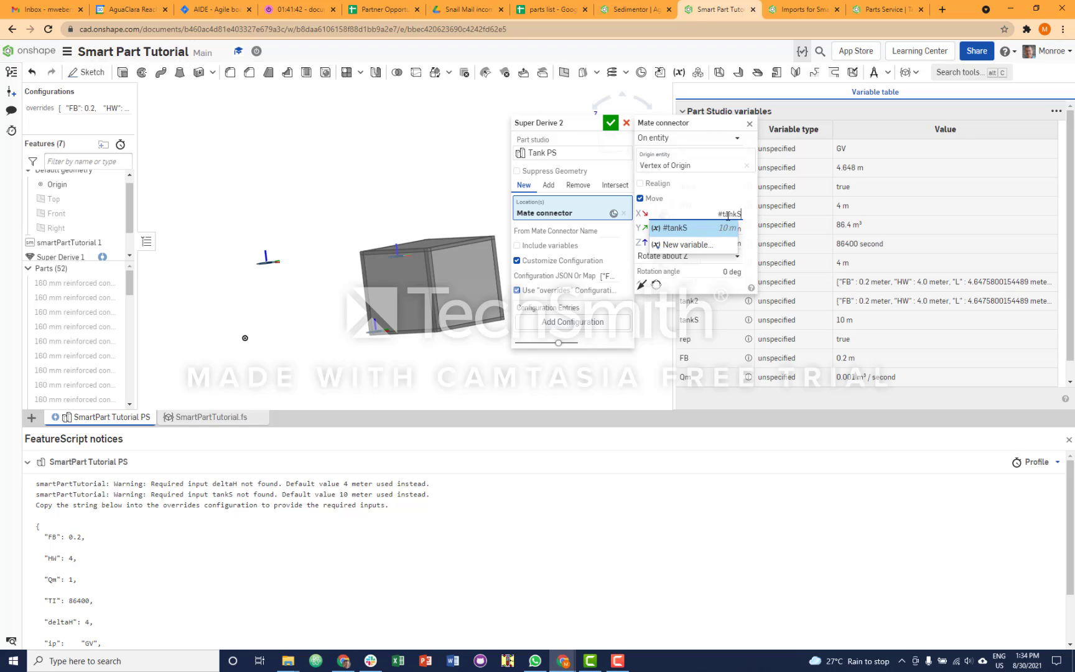
{"action": "key", "text": "Return"}
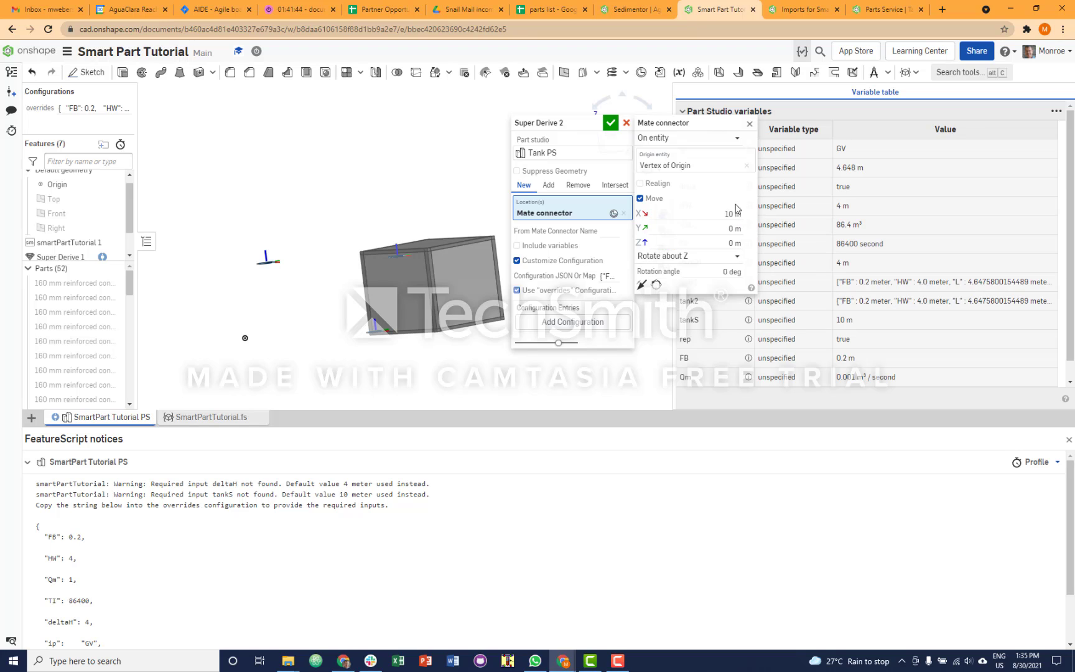
- Set the mate connector's Z offset to -#deltaH and accept the second Super Derive
{"action": "left_click", "coordinate": [712, 245]}
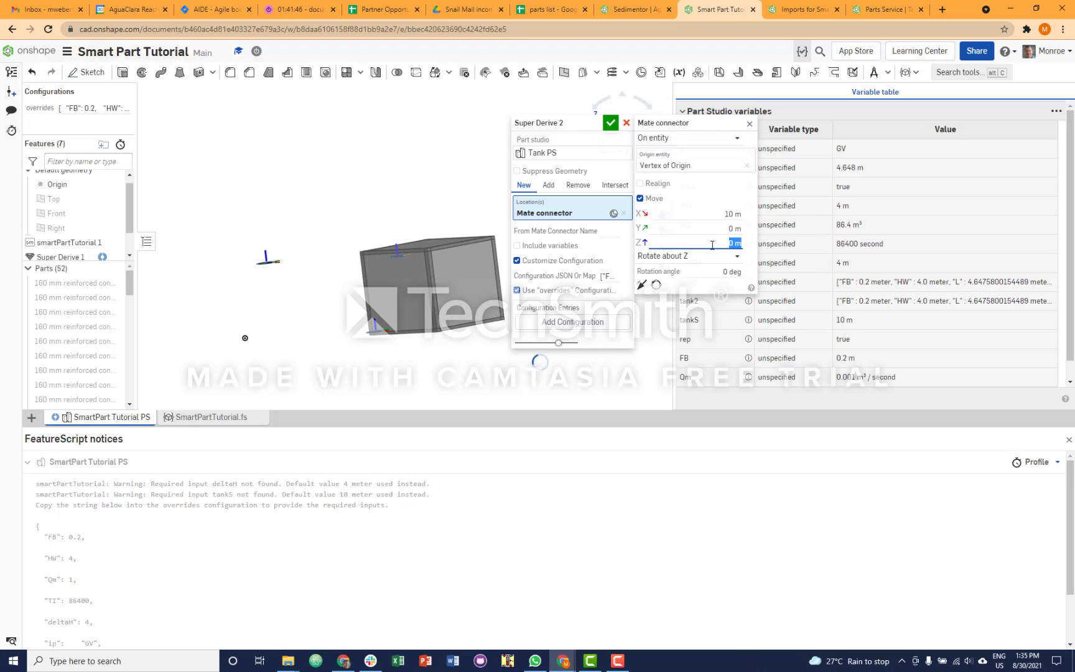
{"action": "type", "text": "-#"}
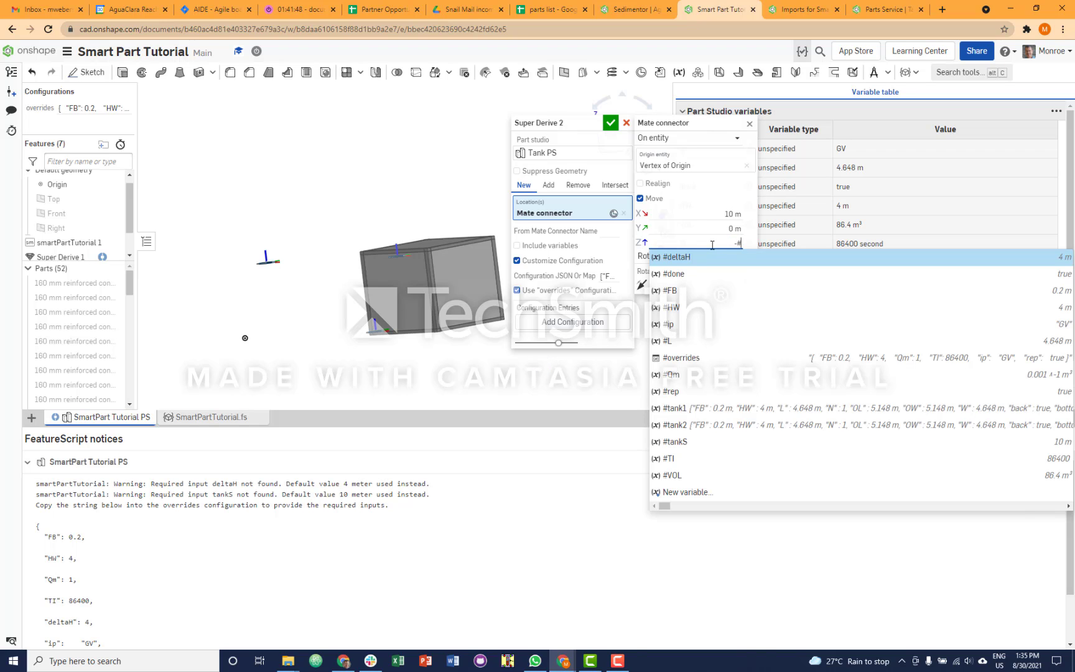
{"action": "type", "text": "detla"}
{"action": "key", "text": "BackSpace"}
{"action": "key", "text": "BackSpace"}
{"action": "key", "text": "BackSpace"}
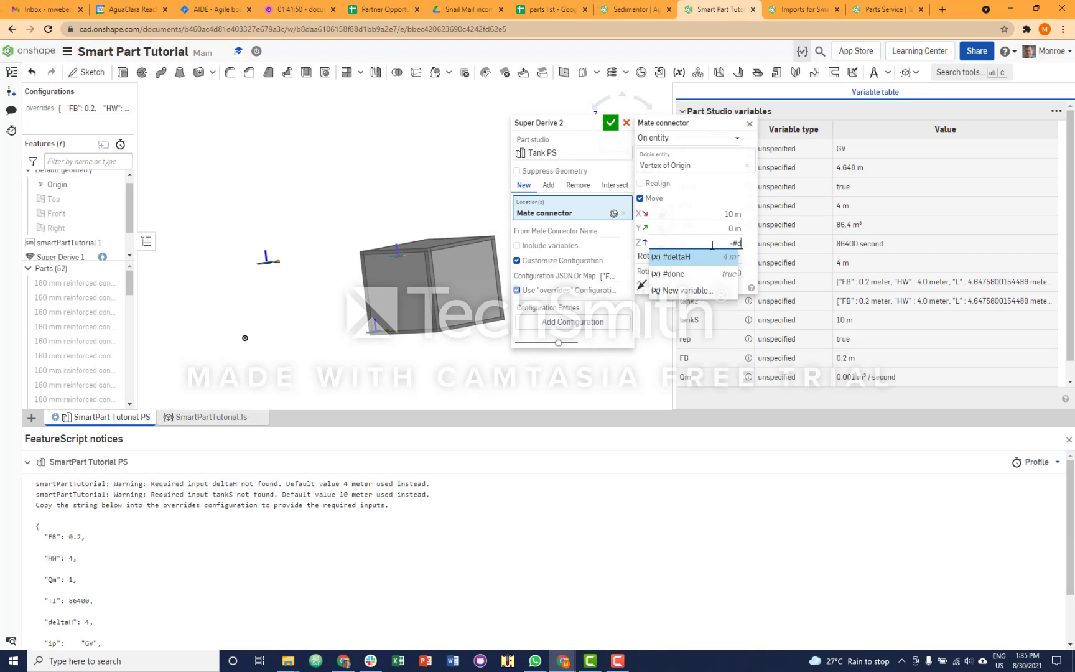
{"action": "type", "text": "ltaH"}
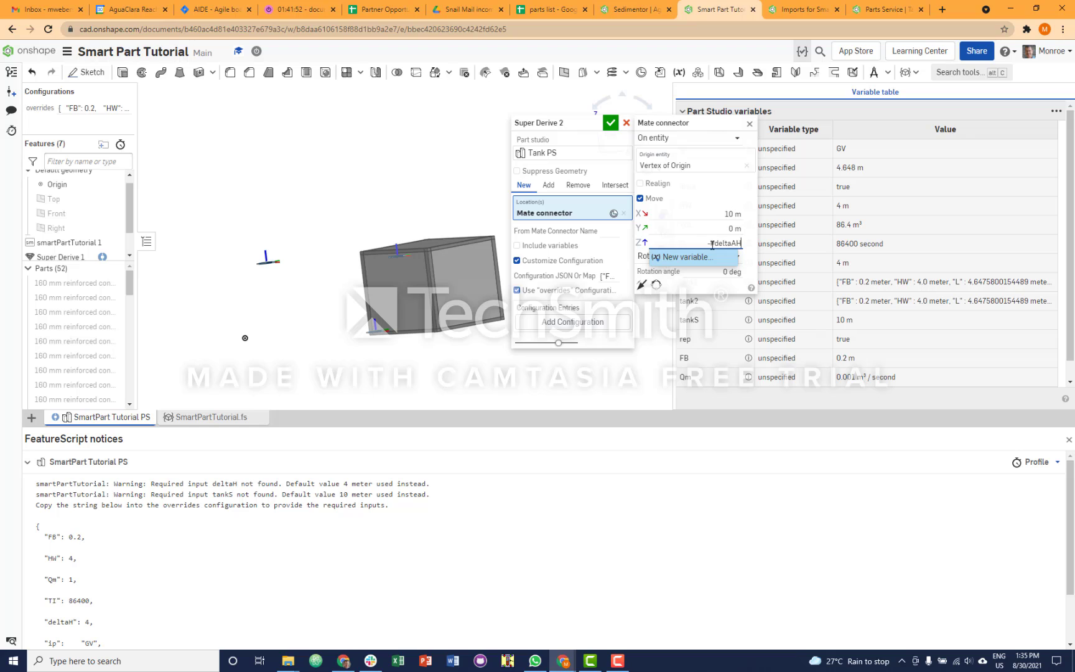
{"action": "key", "text": "Return"}
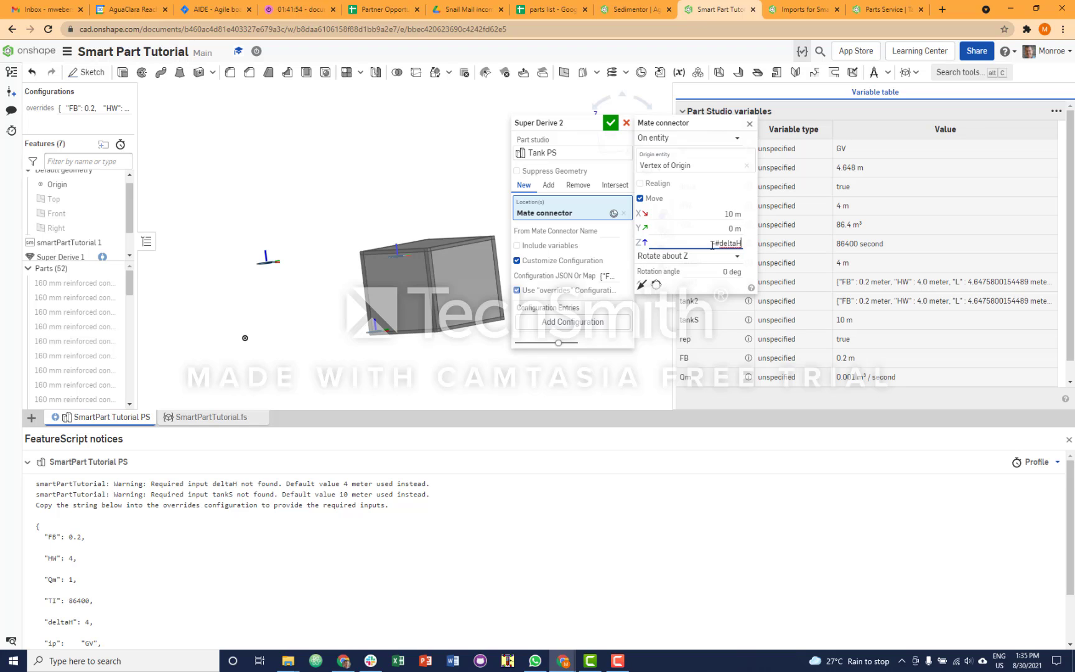
{"action": "left_click", "coordinate": [715, 190]}
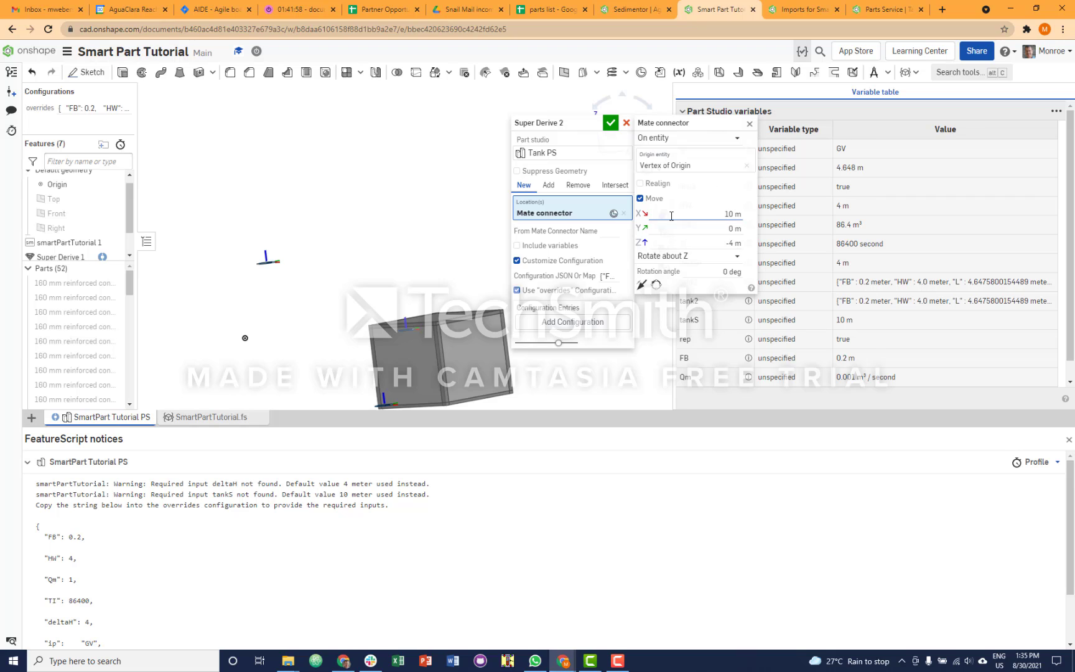
{"action": "left_click", "coordinate": [749, 124]}
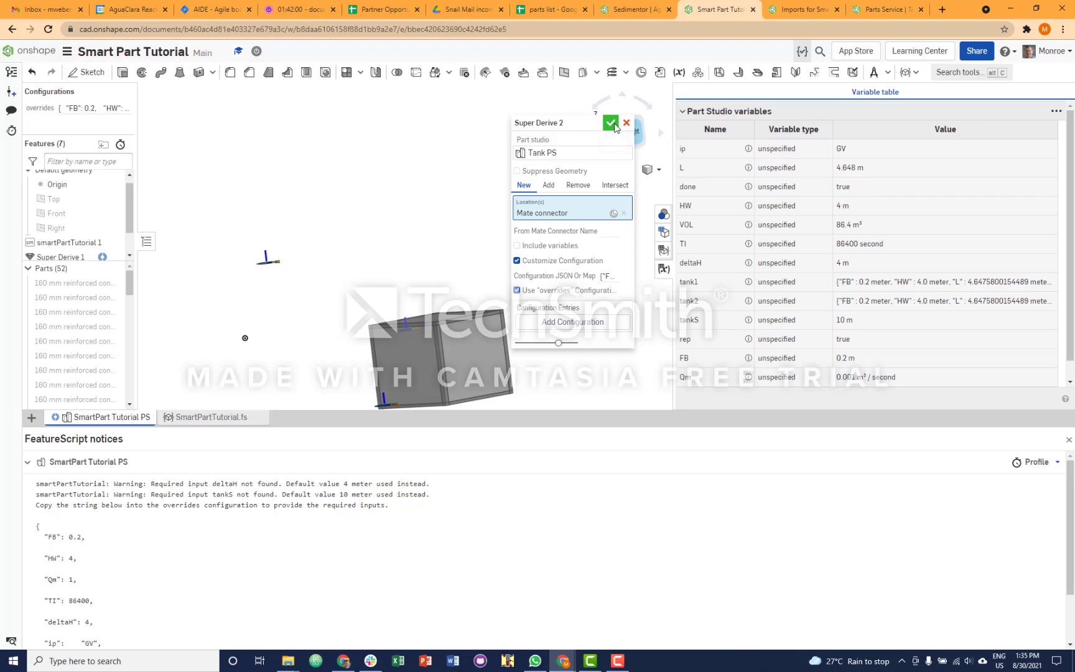
{"action": "left_click", "coordinate": [611, 124]}
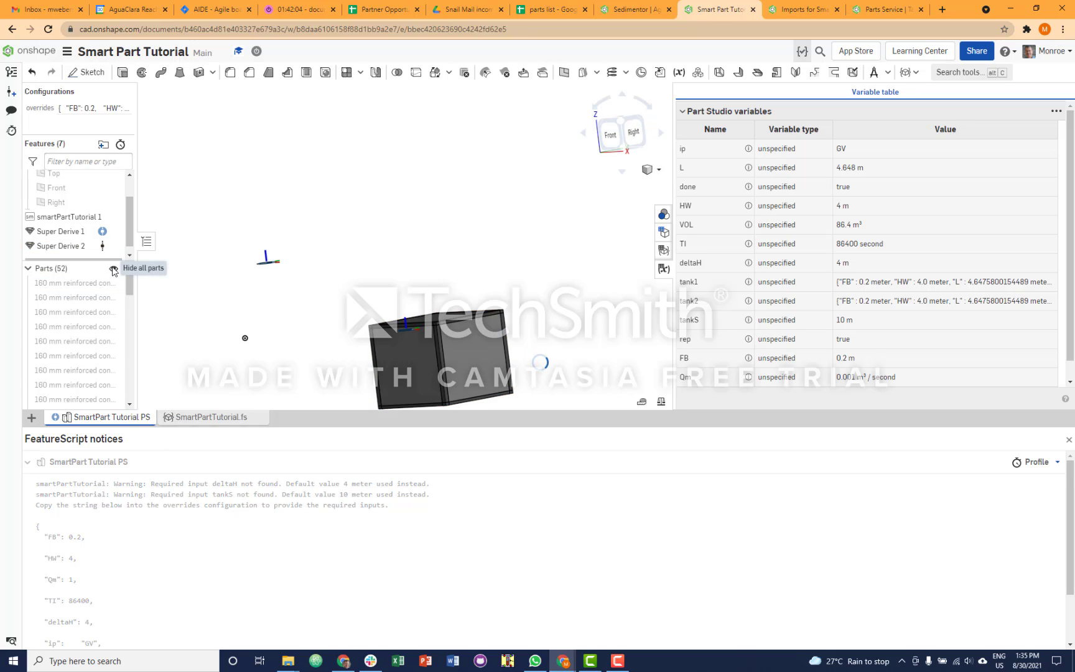
- Show all parts so that both tanks are displayed
{"action": "left_click", "coordinate": [113, 268]}
{"action": "left_click", "coordinate": [114, 268]}
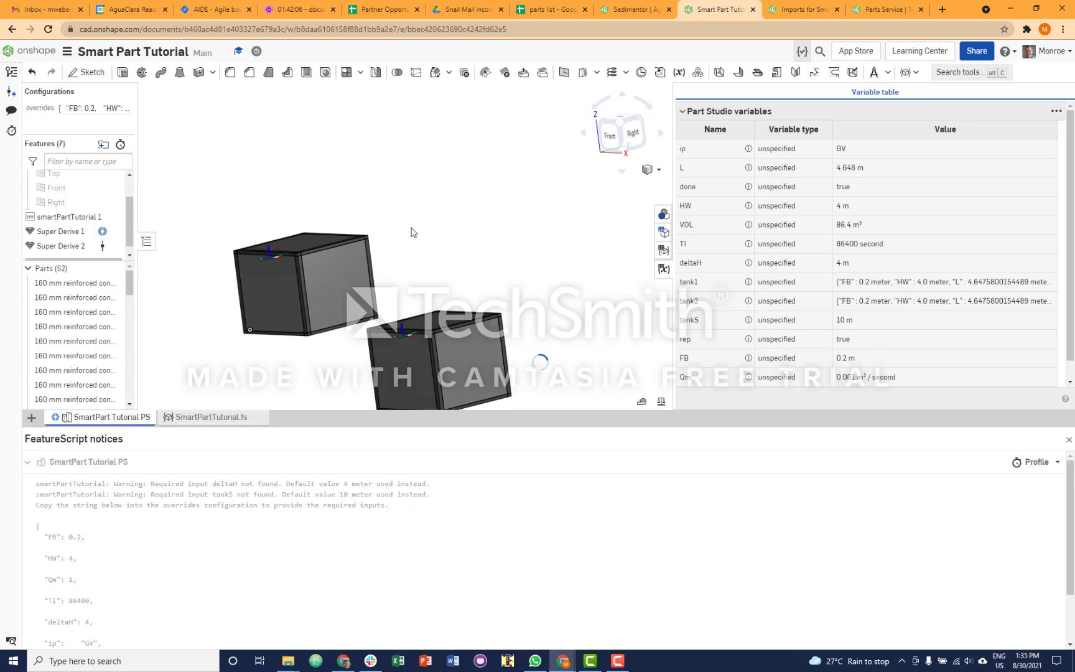
{"action": "right_click_drag", "start_coordinate": [453, 214], "coordinate": [482, 226]}
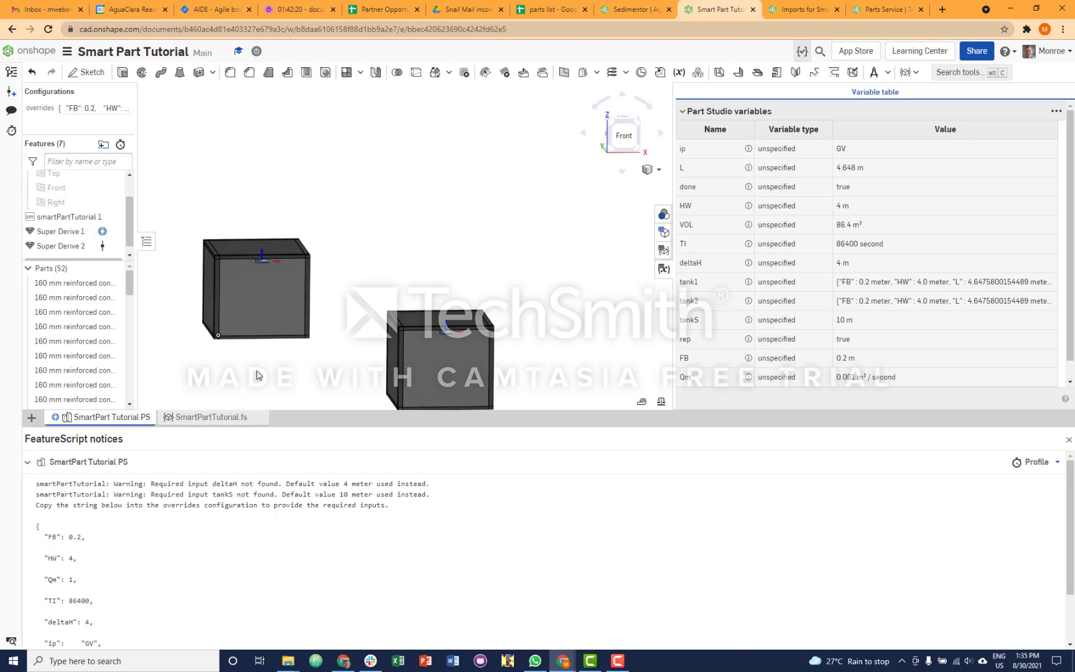
- Measure the parallel distance between the facing side walls of the two tanks
{"action": "scroll", "coordinate": [305, 367], "scroll_direction": "down", "scroll_amount": 1}
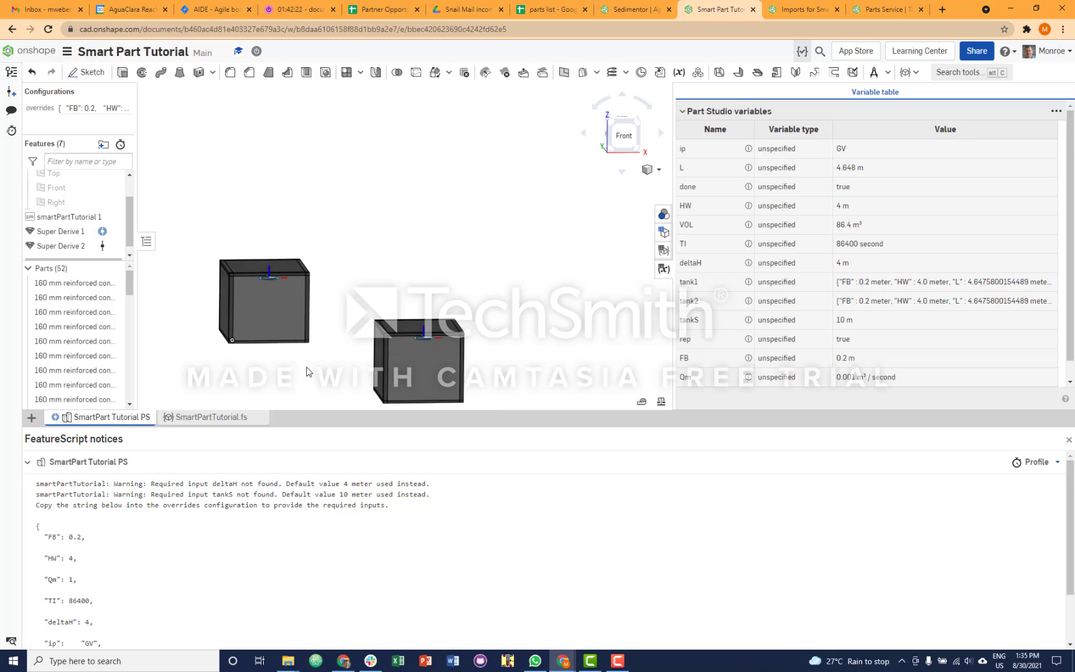
{"action": "right_click_drag", "start_coordinate": [303, 371], "coordinate": [358, 362]}
{"action": "left_click", "coordinate": [312, 317]}
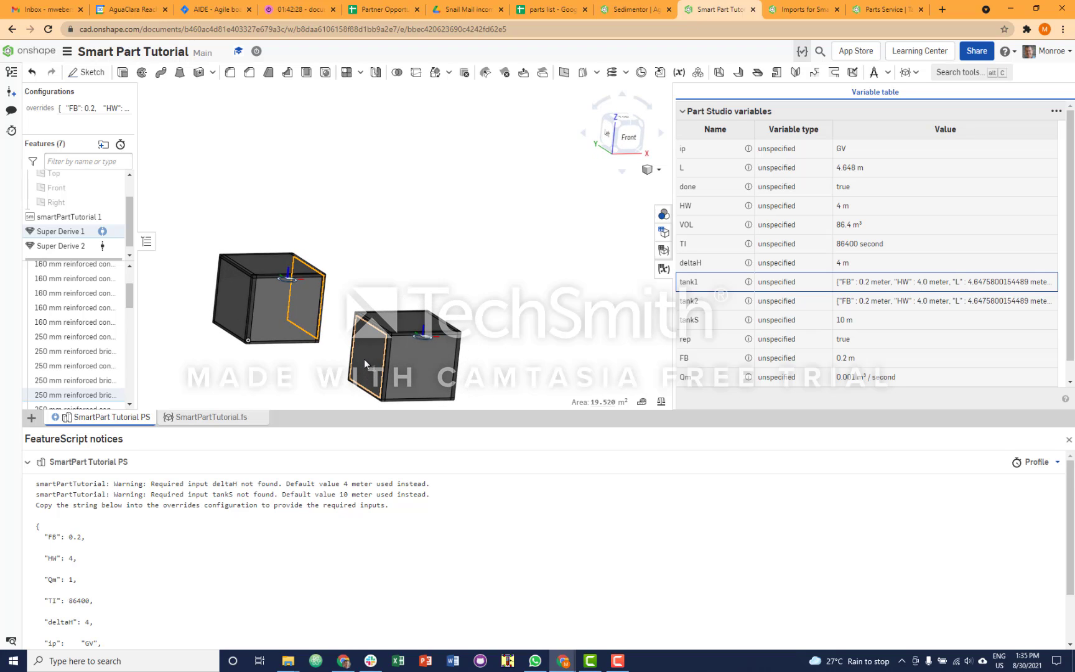
{"action": "left_click", "coordinate": [364, 358]}
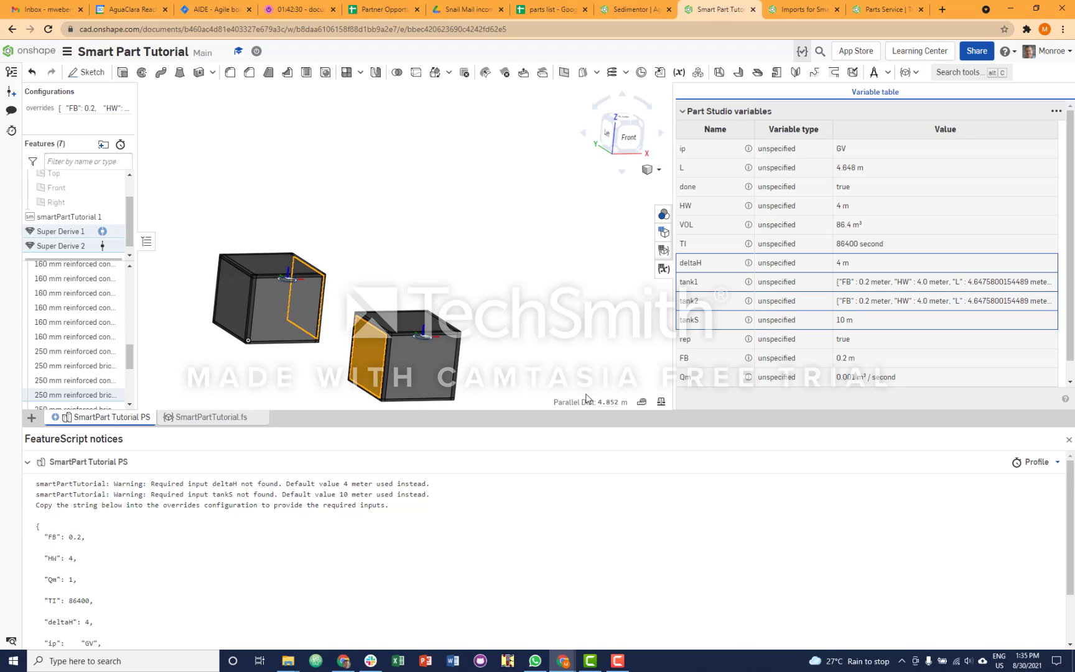
{"action": "right_click_drag", "start_coordinate": [552, 332], "coordinate": [543, 343]}
{"action": "left_click", "coordinate": [525, 268]}
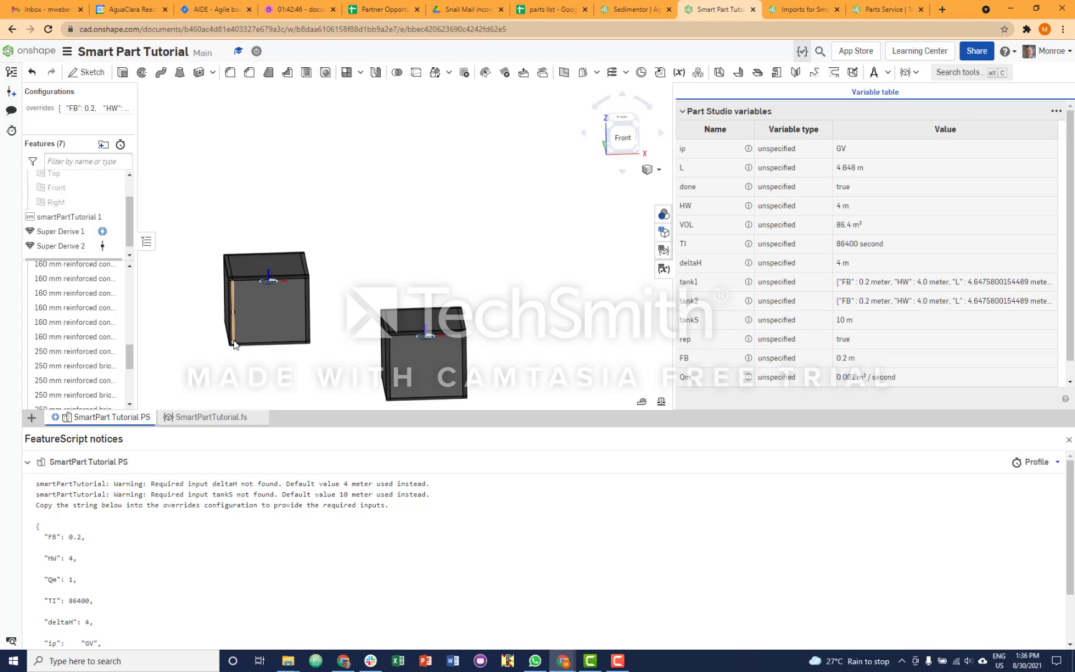
- Measure the distance from the first tank's front vertical edge nearest the origin to the matching side wall of the second tank
{"action": "right_click_drag", "start_coordinate": [310, 369], "coordinate": [313, 373]}
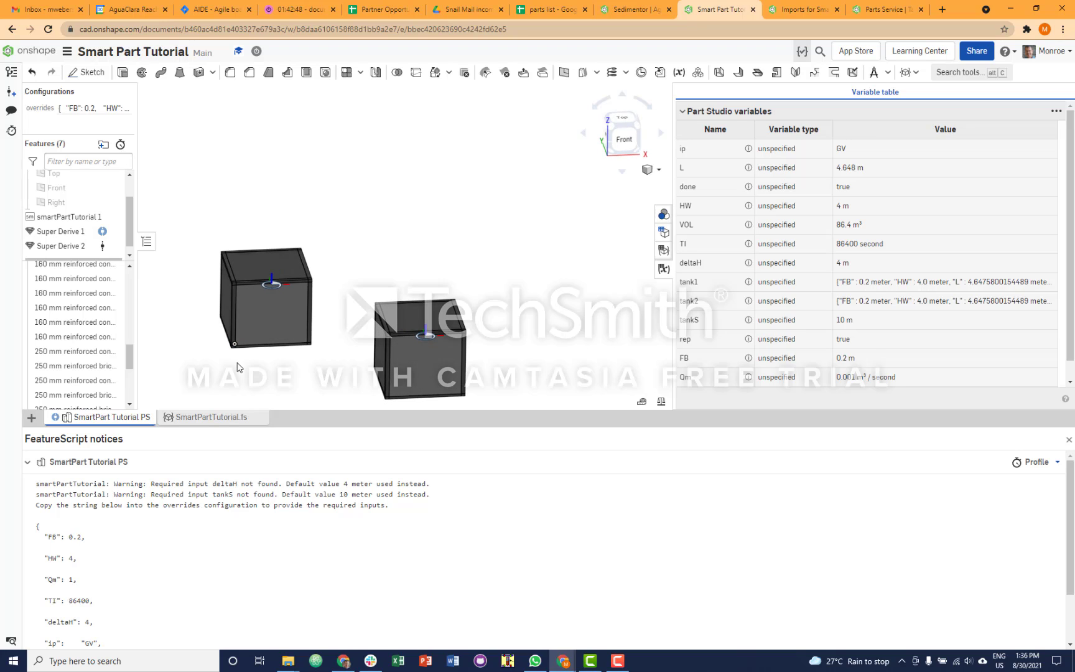
{"action": "right_click_drag", "start_coordinate": [242, 362], "coordinate": [231, 359]}
{"action": "left_click", "coordinate": [232, 322]}
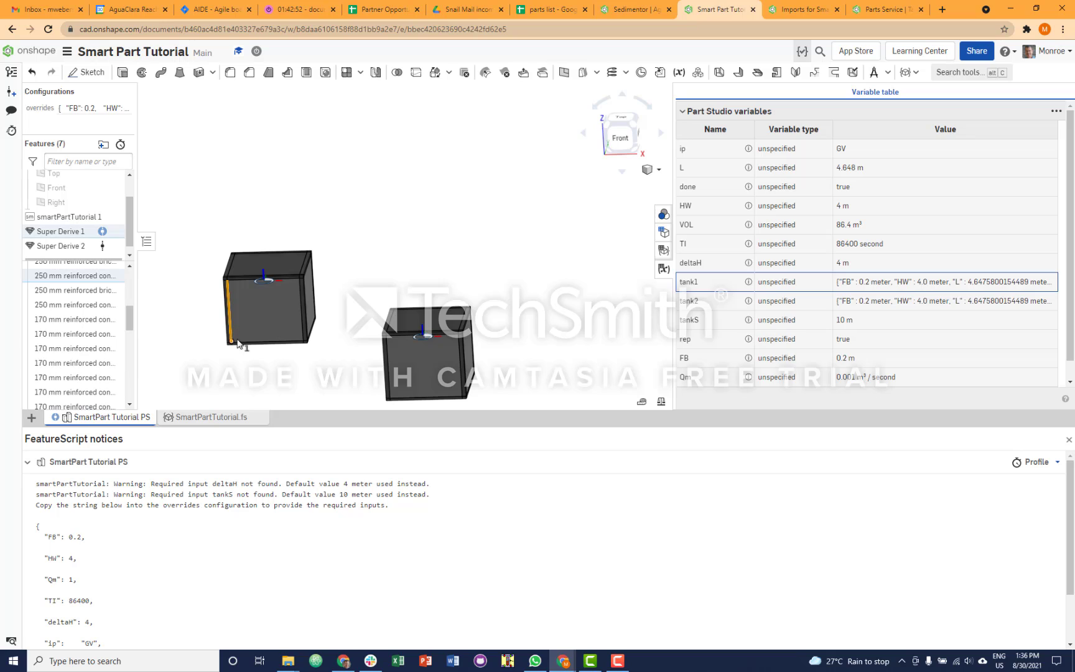
{"action": "right_click_drag", "start_coordinate": [358, 394], "coordinate": [373, 371]}
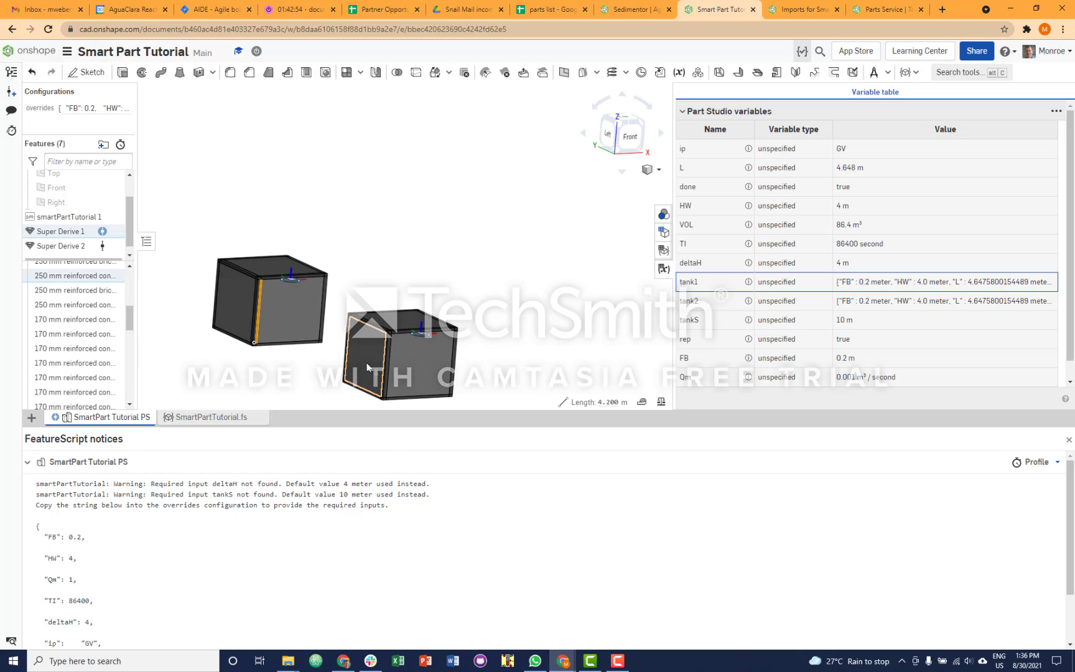
{"action": "left_click", "coordinate": [368, 367]}
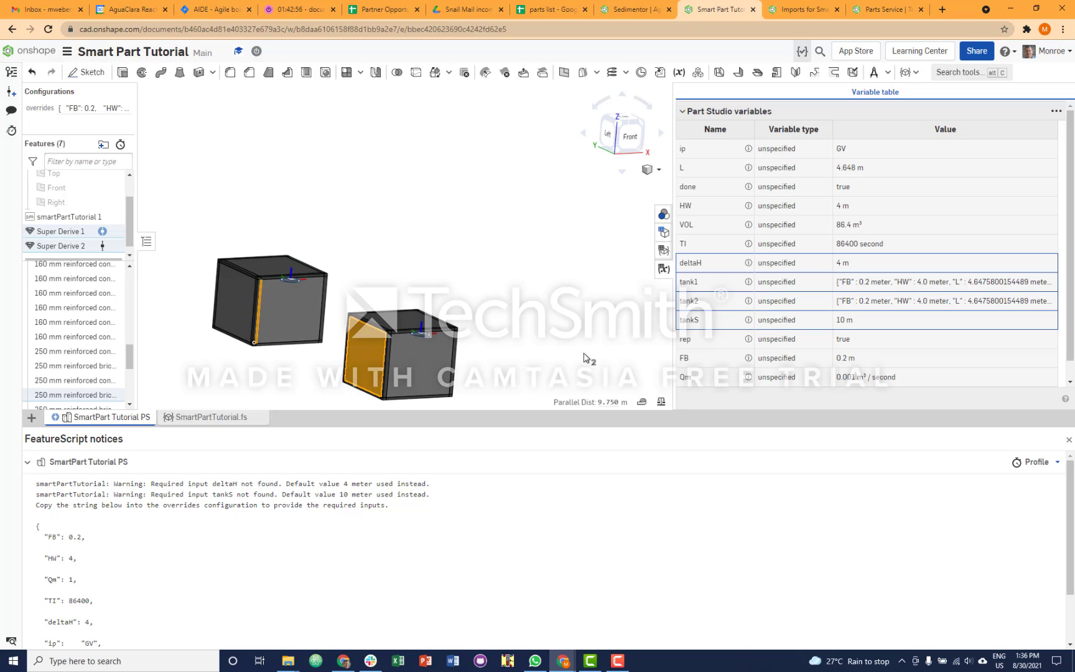
- Measure the parallel distance between the matching front vertical edges of the two tanks, then clear the selection
{"action": "right_click_drag", "start_coordinate": [584, 356], "coordinate": [560, 359]}
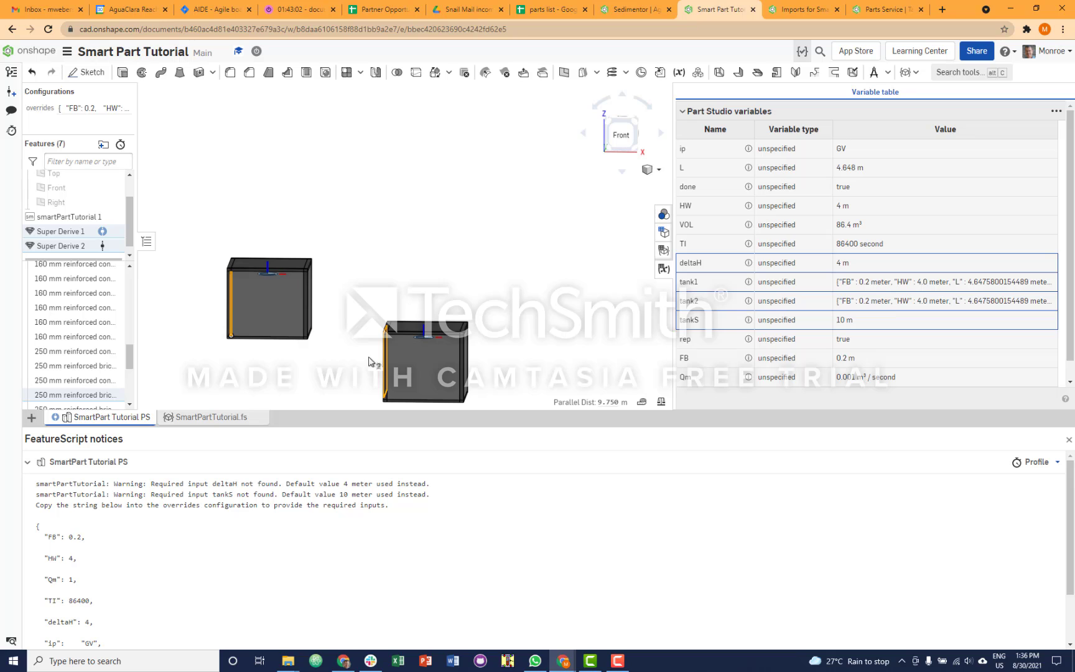
{"action": "right_click_drag", "start_coordinate": [314, 360], "coordinate": [249, 320]}
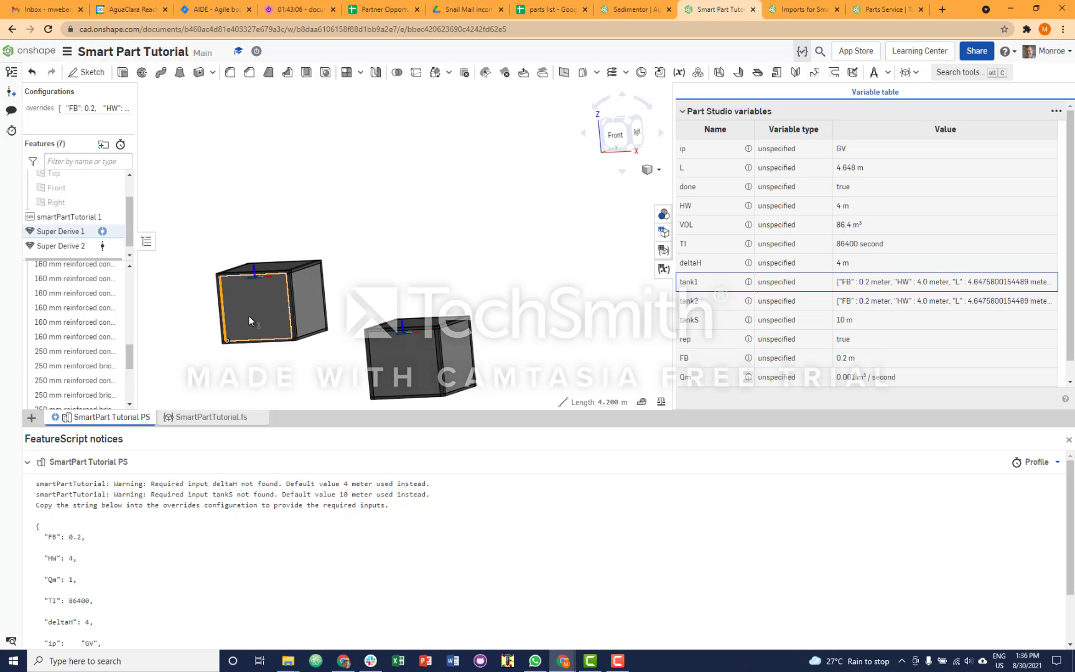
{"action": "left_click", "coordinate": [376, 378]}
{"action": "key", "text": "shift+1"}
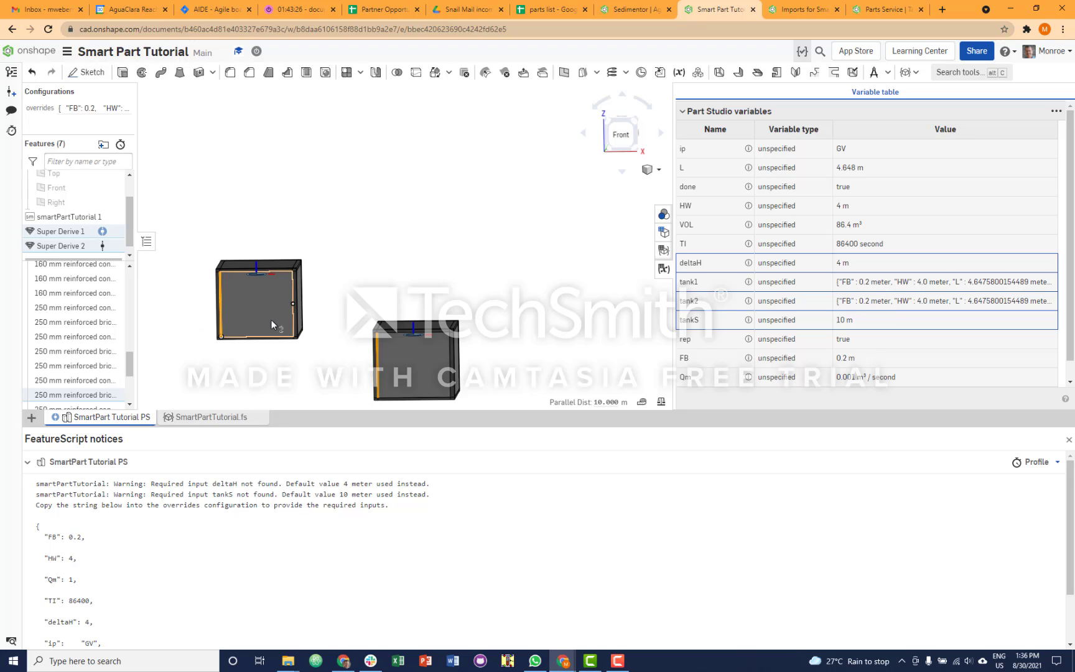
{"action": "left_click", "coordinate": [334, 335]}
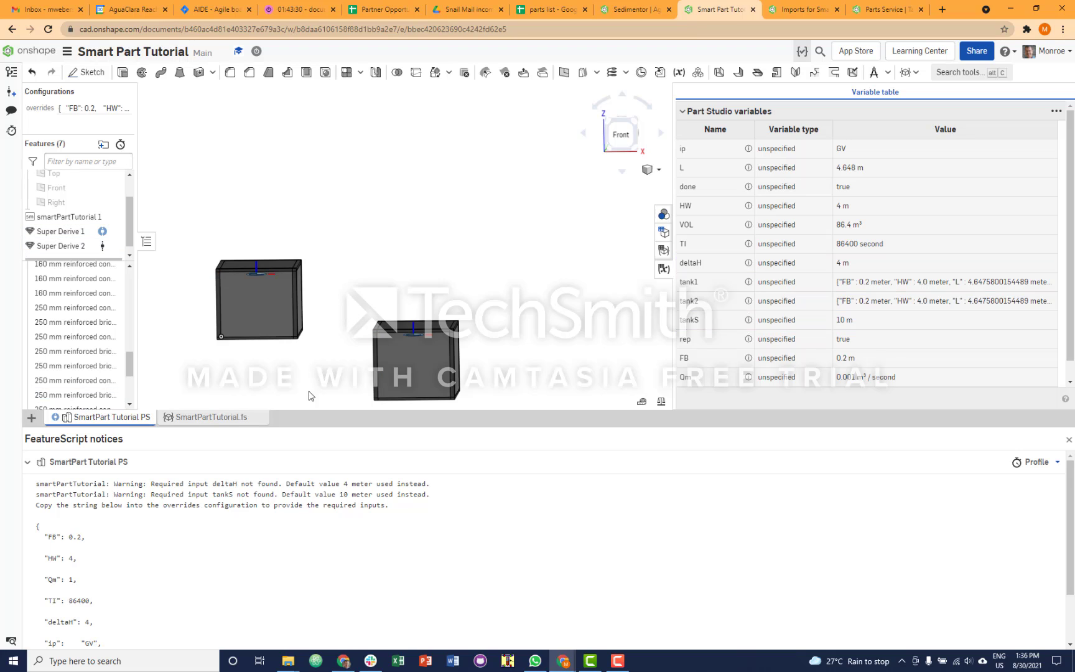
- Enlarge the feature list, add a Print Design Output feature and review the printed list of all defined variables
{"action": "left_click", "coordinate": [866, 285]}
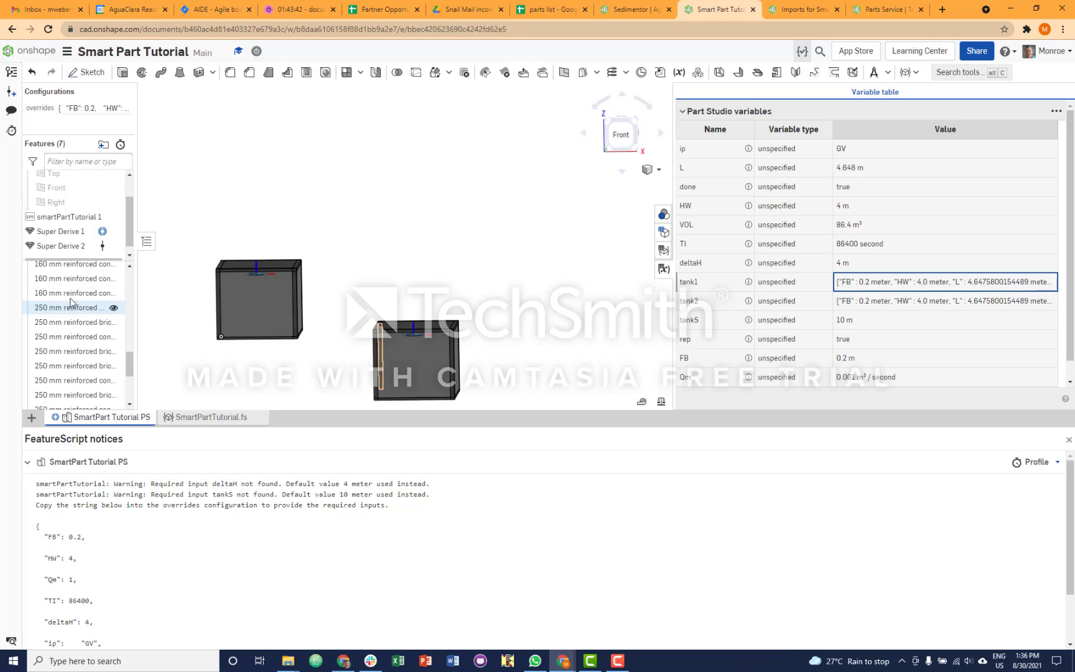
{"action": "left_click_drag", "start_coordinate": [66, 258], "coordinate": [66, 322]}
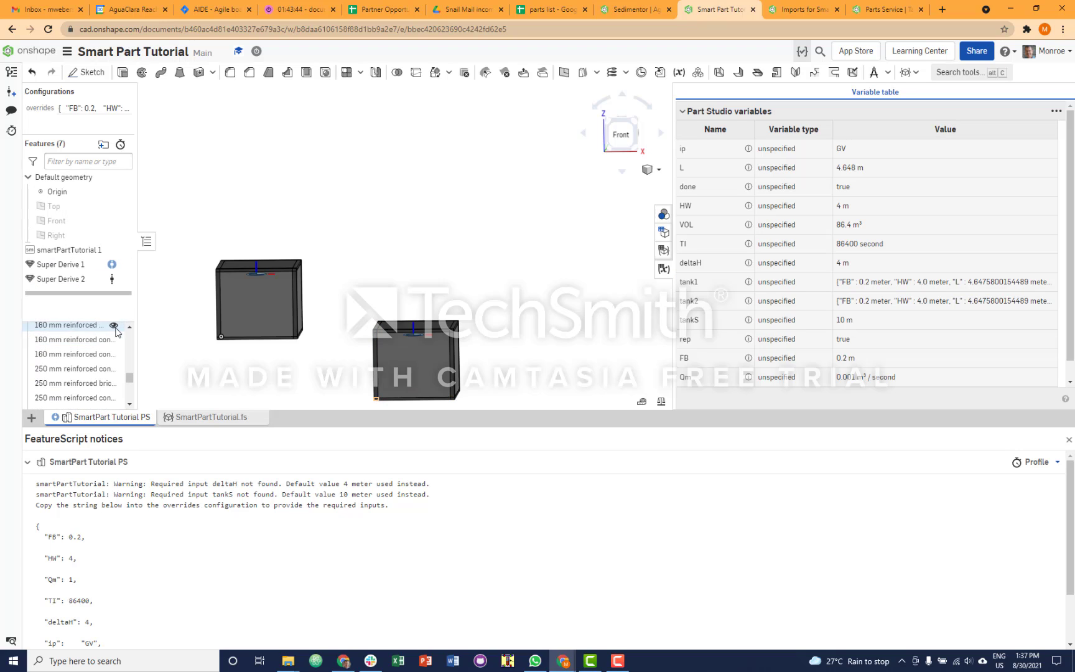
{"action": "left_click", "coordinate": [889, 72]}
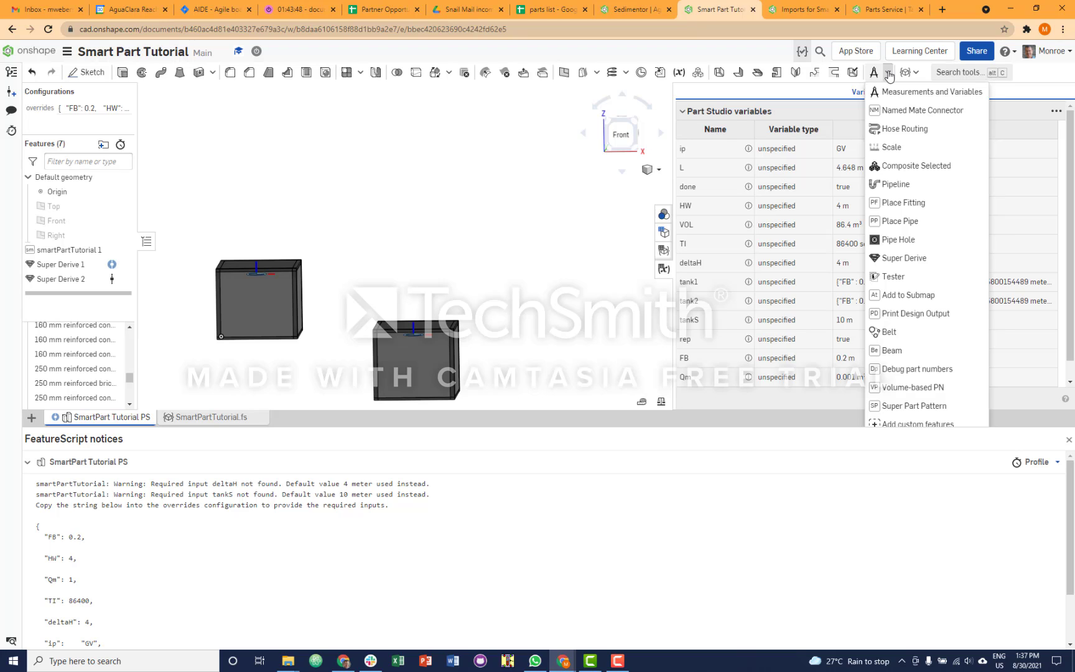
{"action": "left_click", "coordinate": [893, 313]}
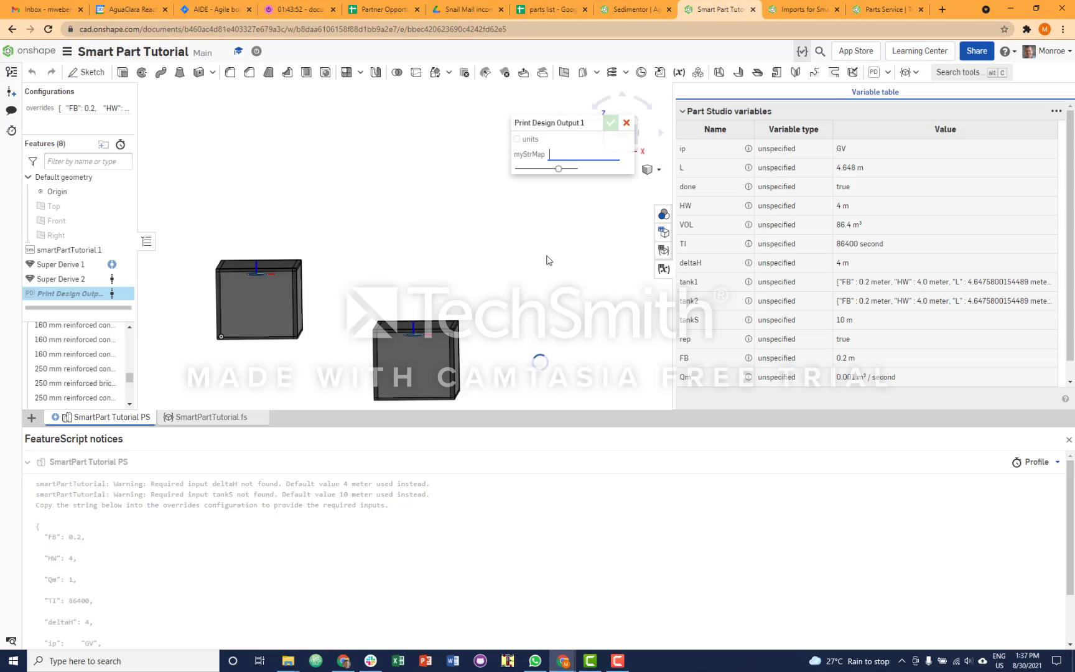
{"action": "scroll", "coordinate": [105, 532], "scroll_direction": "down", "scroll_amount": 2}
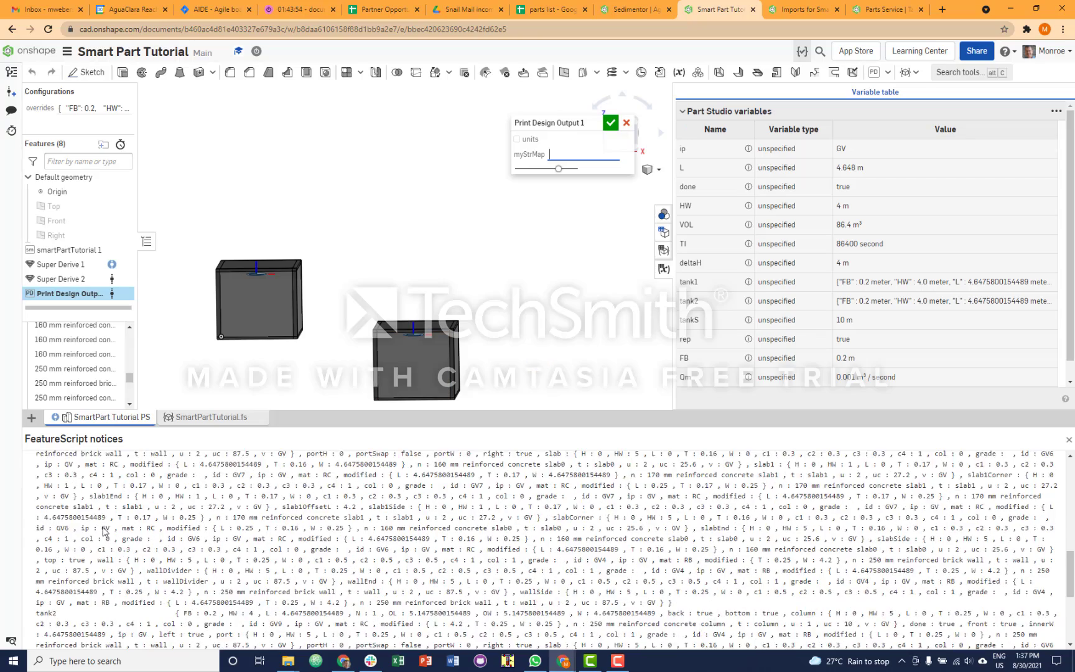
{"action": "scroll", "coordinate": [104, 531], "scroll_direction": "down", "scroll_amount": 3}
{"action": "scroll", "coordinate": [104, 528], "scroll_direction": "up", "scroll_amount": 3}
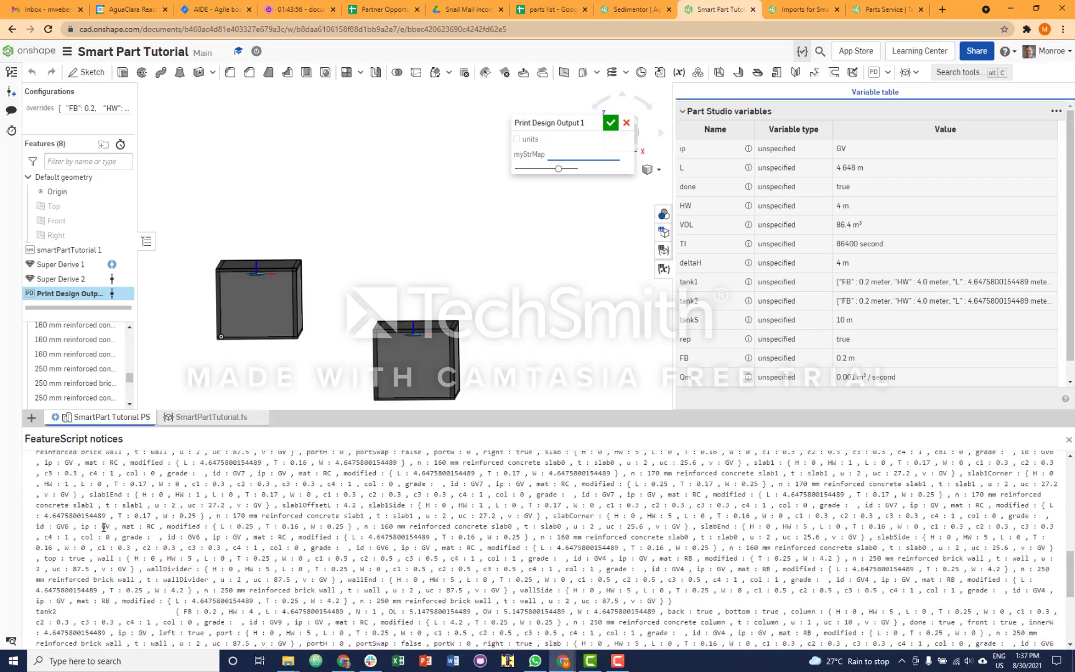
{"action": "scroll", "coordinate": [104, 528], "scroll_direction": "up", "scroll_amount": 4}
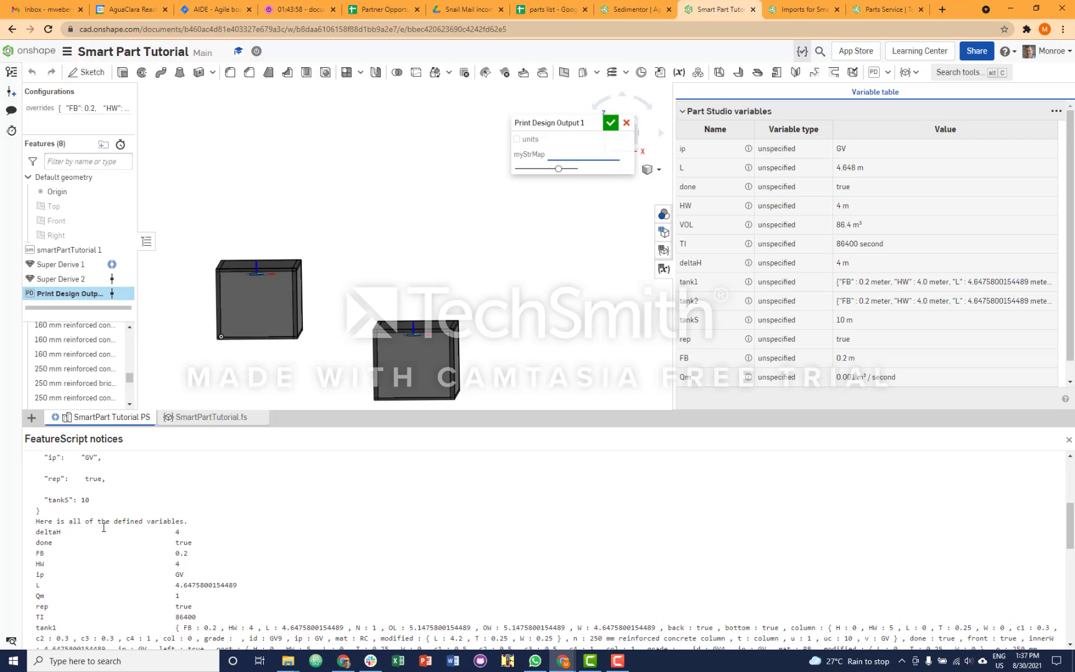
{"action": "scroll", "coordinate": [104, 529], "scroll_direction": "down", "scroll_amount": 1}
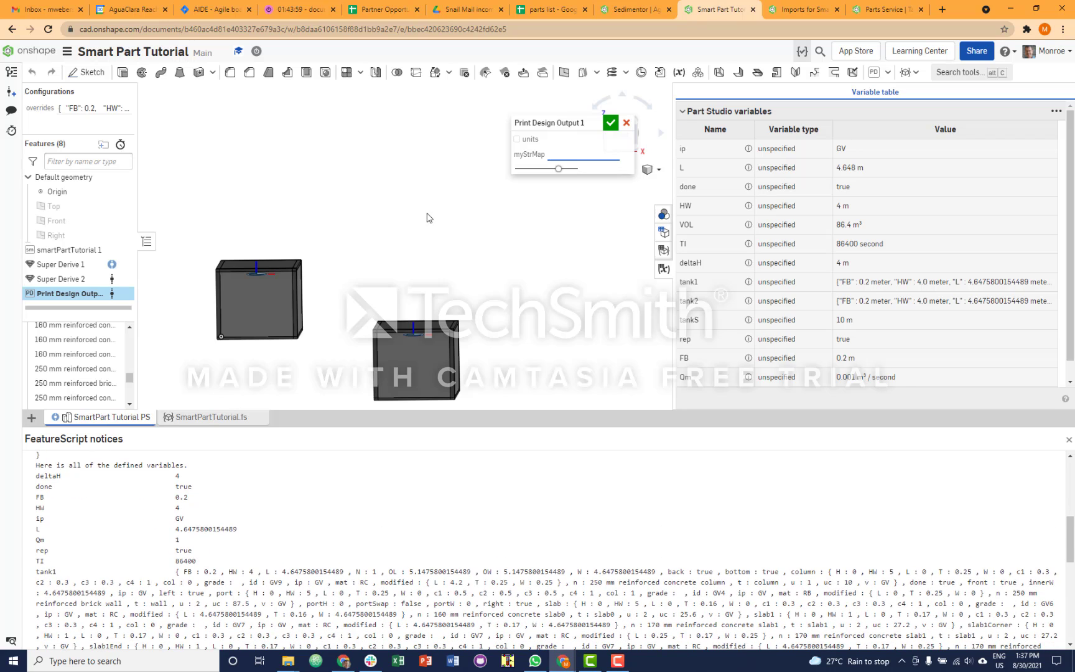
- Set the Print Design Output's myStrMap to $.tank1, review the printed submap and accept the feature
{"action": "left_click", "coordinate": [565, 153]}
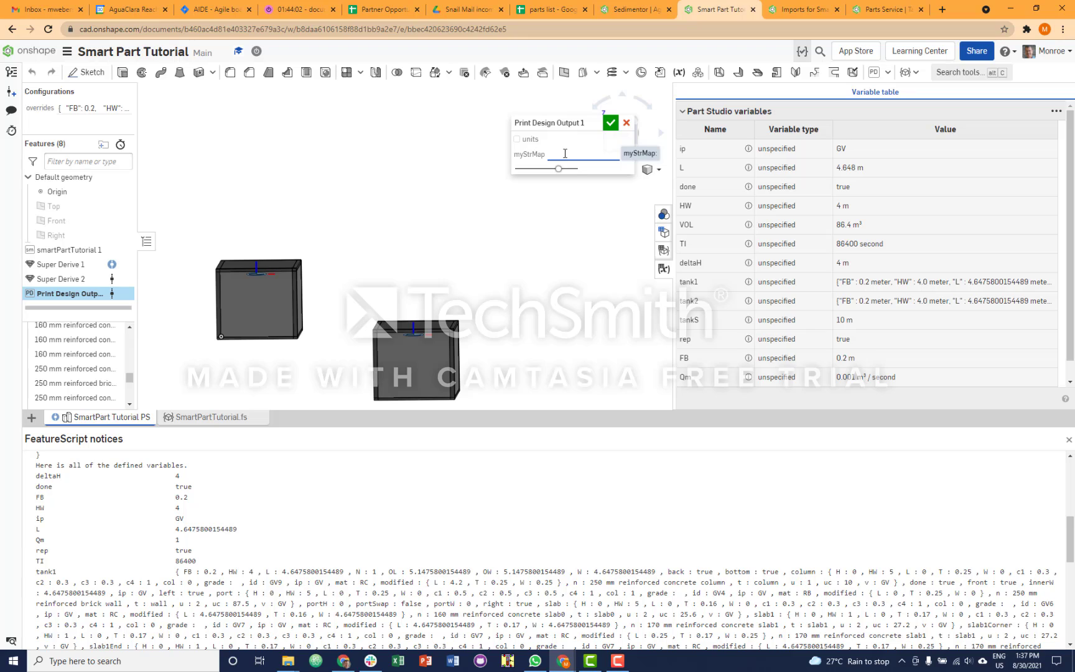
{"action": "type", "text": "S"}
{"action": "type", "text": ".tank1"}
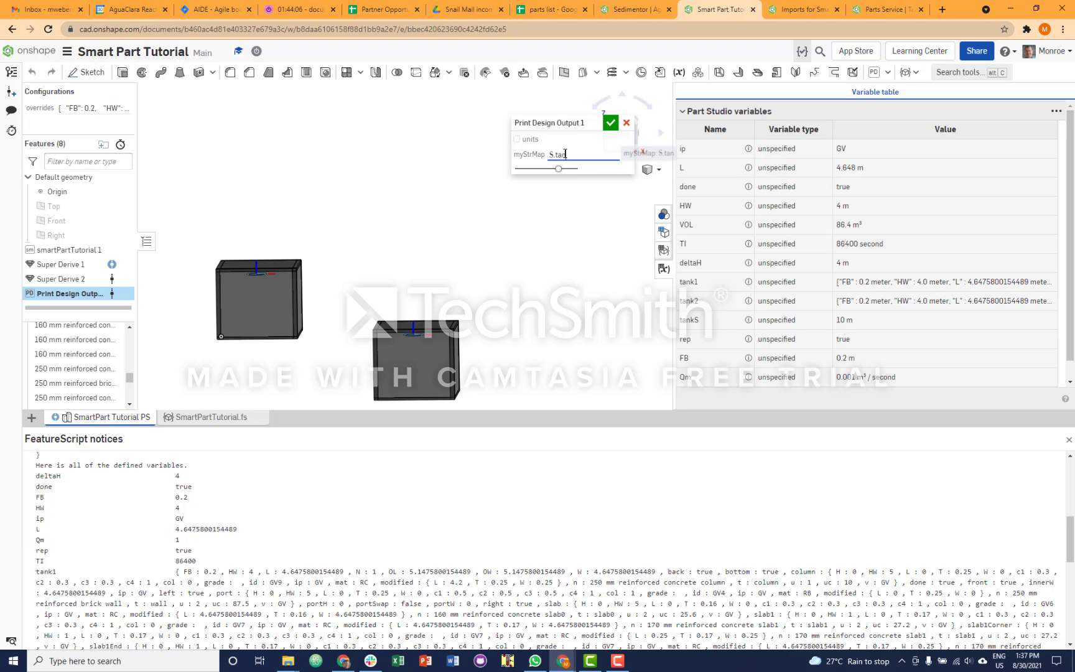
{"action": "left_click", "coordinate": [615, 166]}
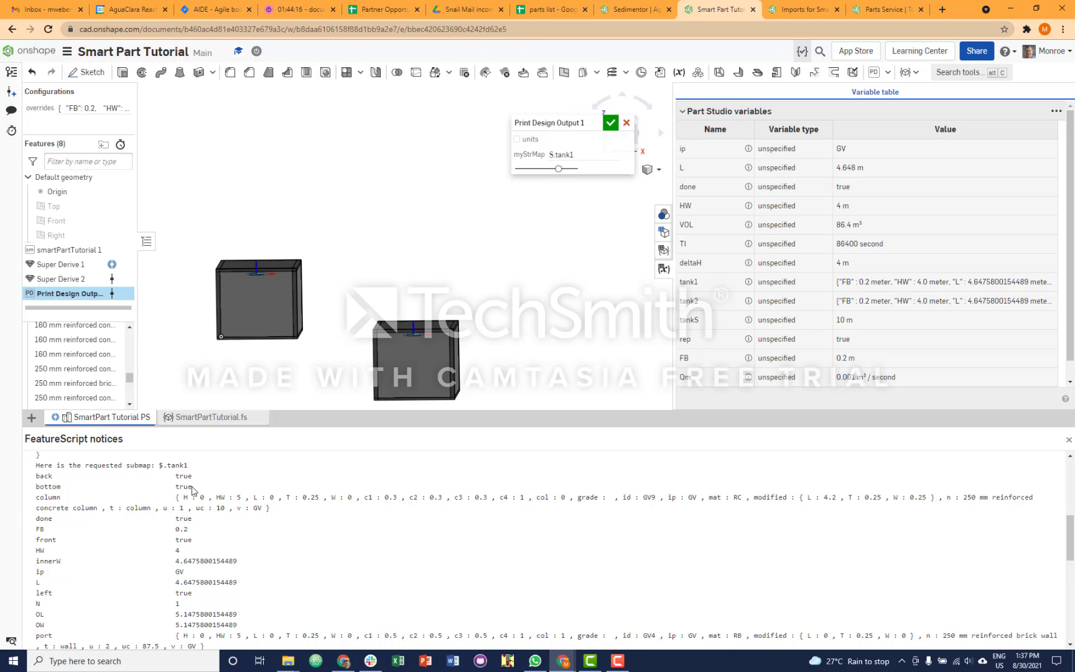
{"action": "scroll", "coordinate": [186, 494], "scroll_direction": "down", "scroll_amount": 1}
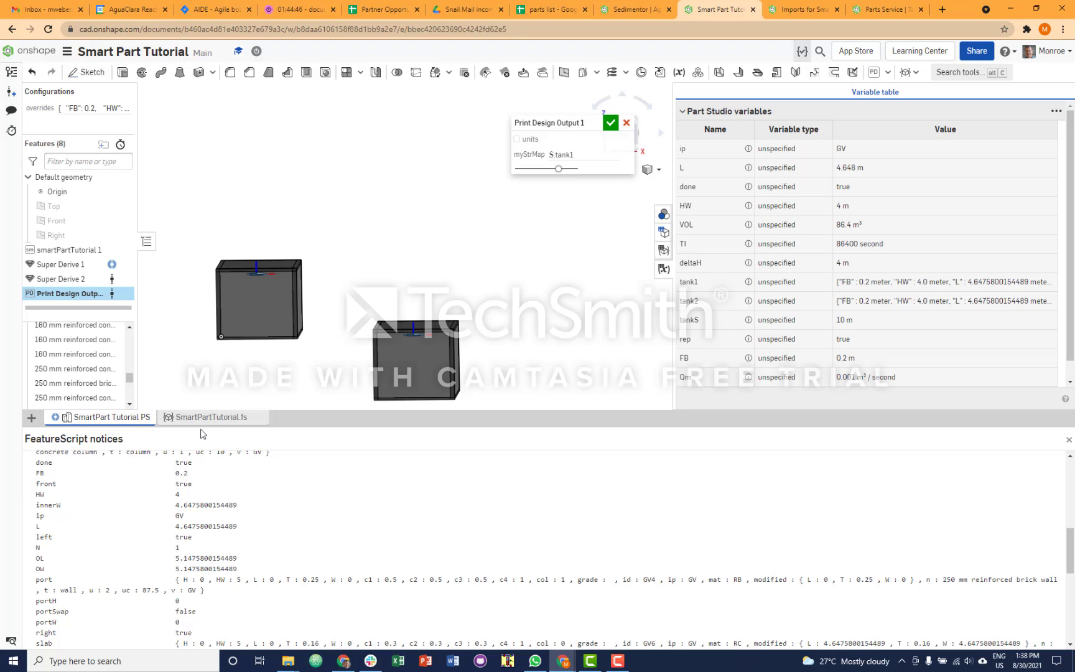
{"action": "left_click", "coordinate": [611, 125]}
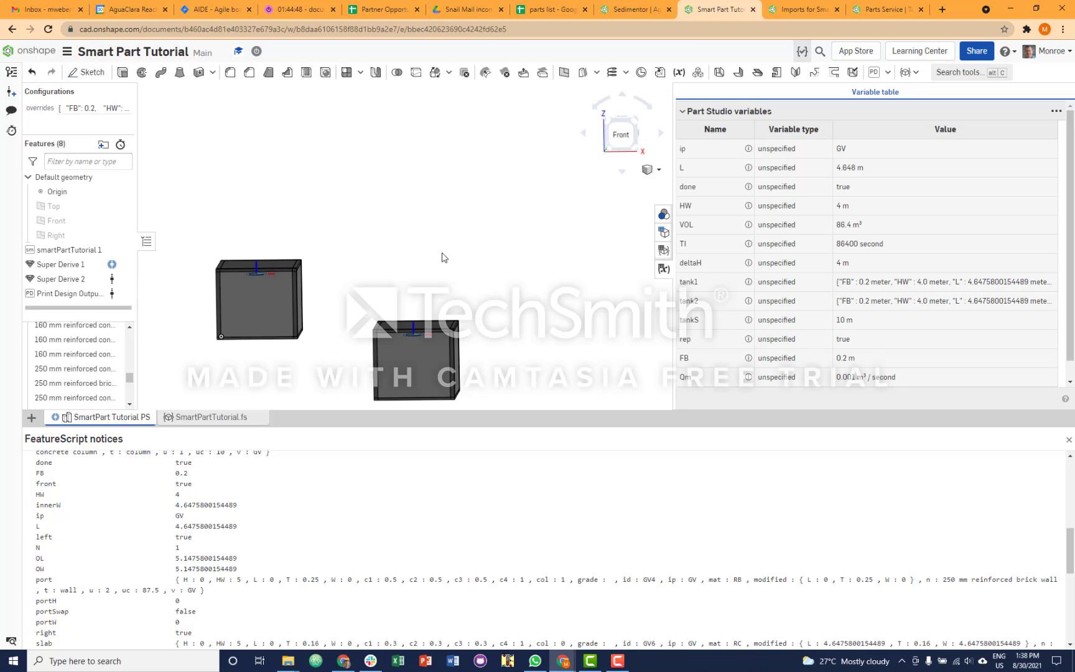
- Set the X offset of Super Derive 2's mate connector to #tankS +#tank1.OW and accept the feature
{"action": "double_click", "coordinate": [82, 279]}
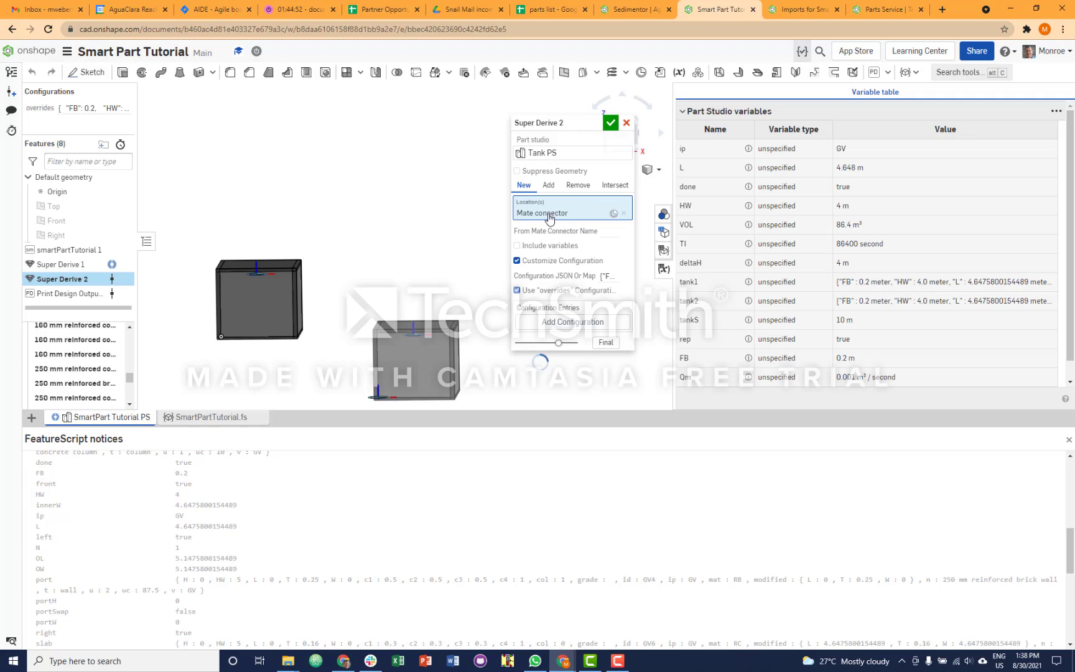
{"action": "left_click", "coordinate": [547, 213]}
{"action": "left_click", "coordinate": [712, 212]}
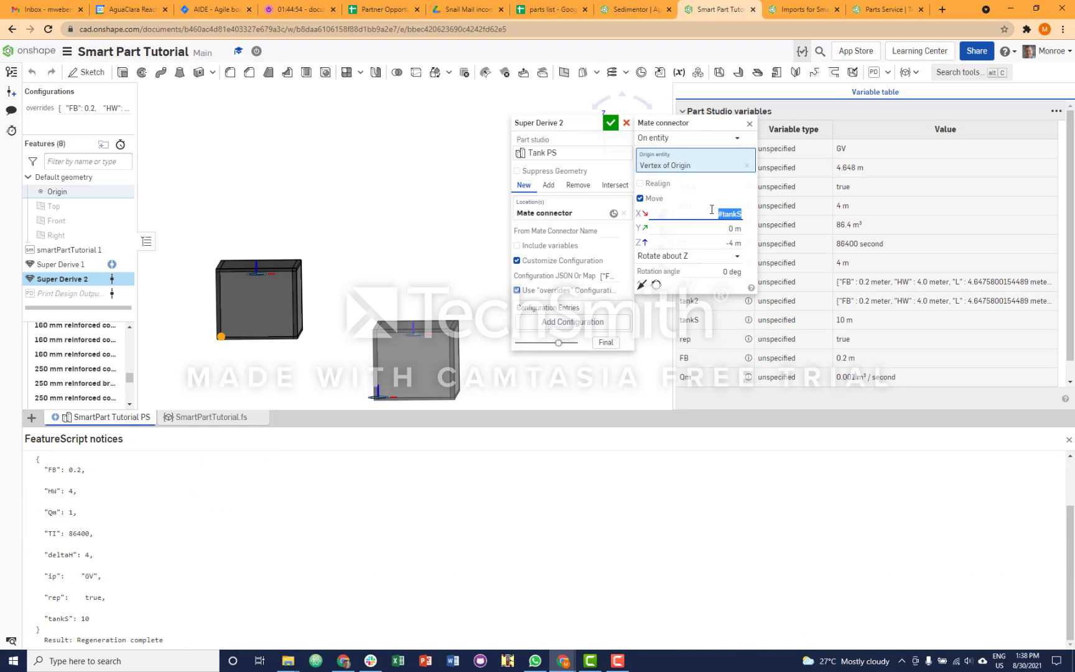
{"action": "left_click", "coordinate": [741, 214]}
{"action": "type", "text": "+"}
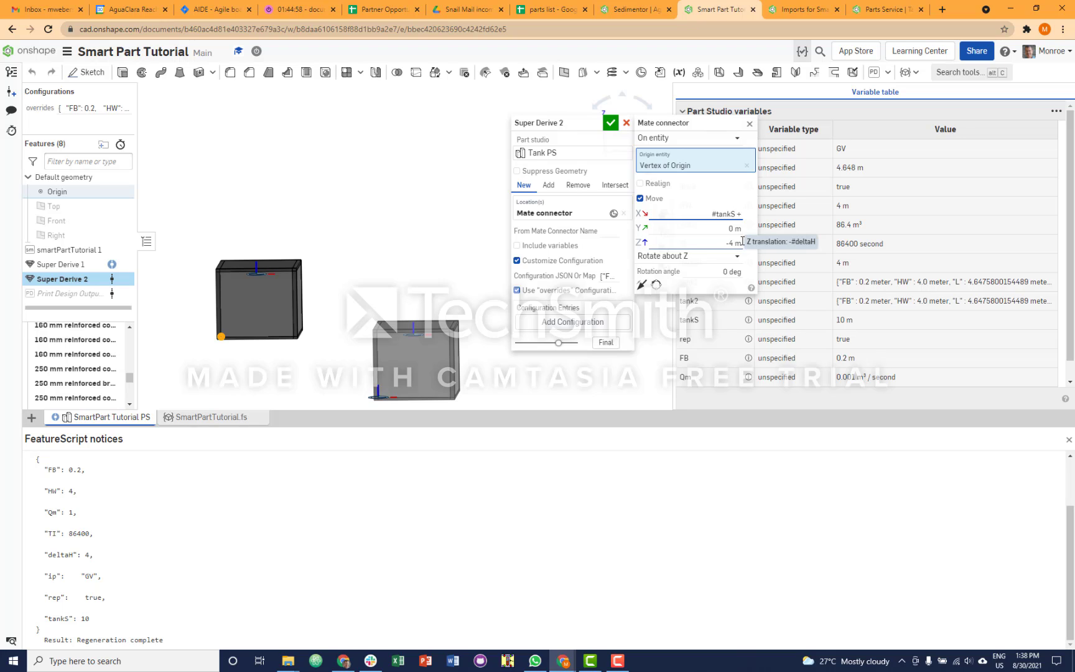
{"action": "type", "text": "#tank1"}
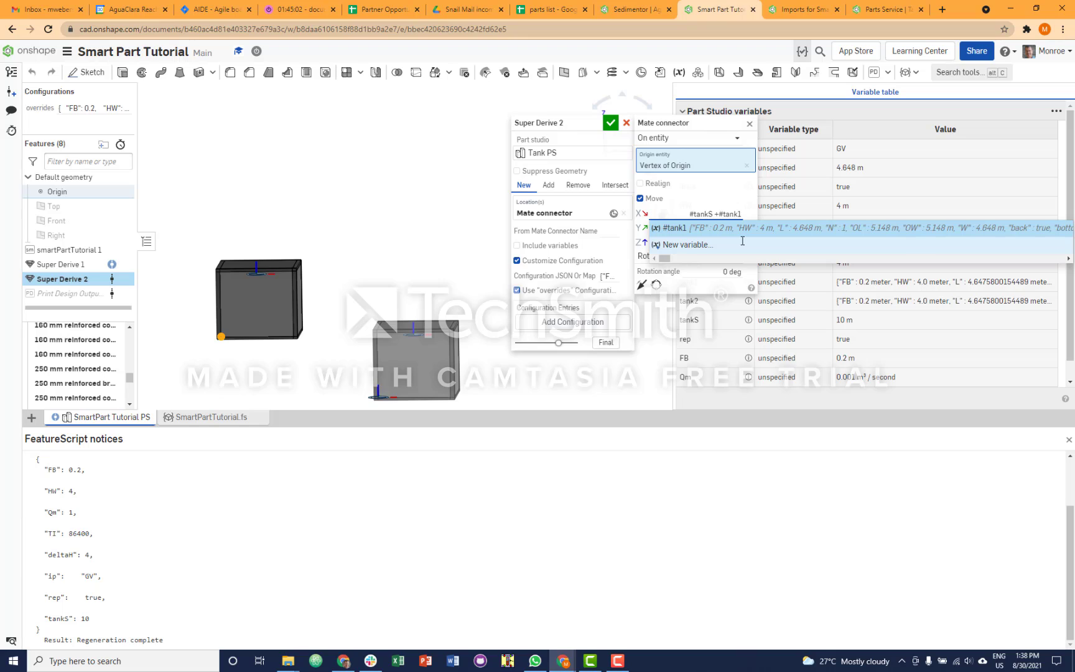
{"action": "type", "text": "."}
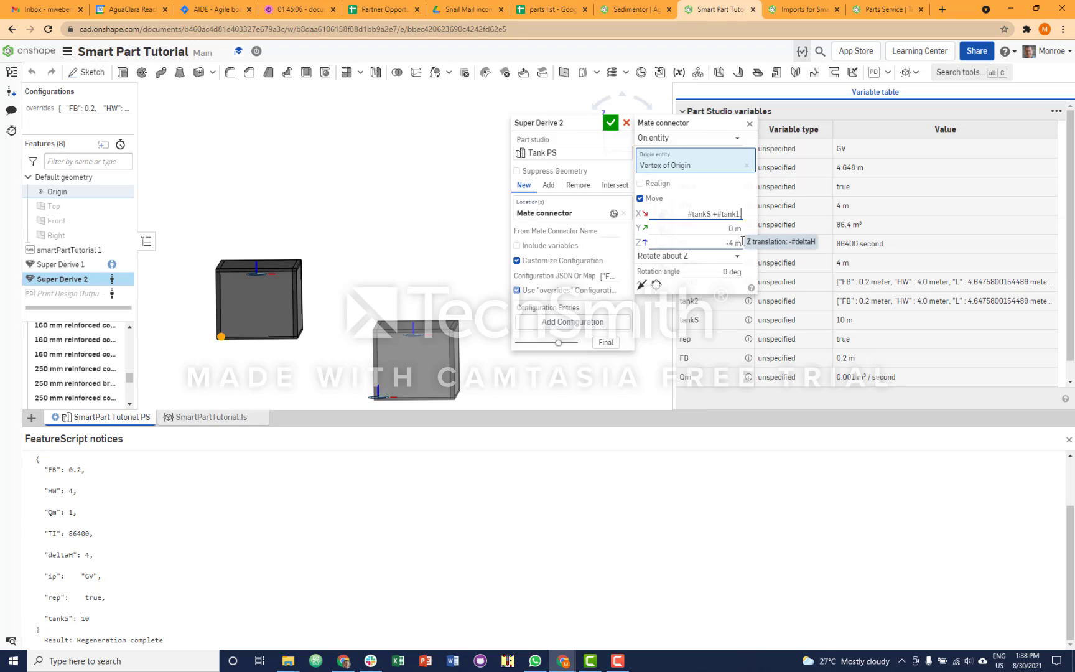
{"action": "type", "text": "0"}
{"action": "type", "text": "W"}
{"action": "key", "text": "Return"}
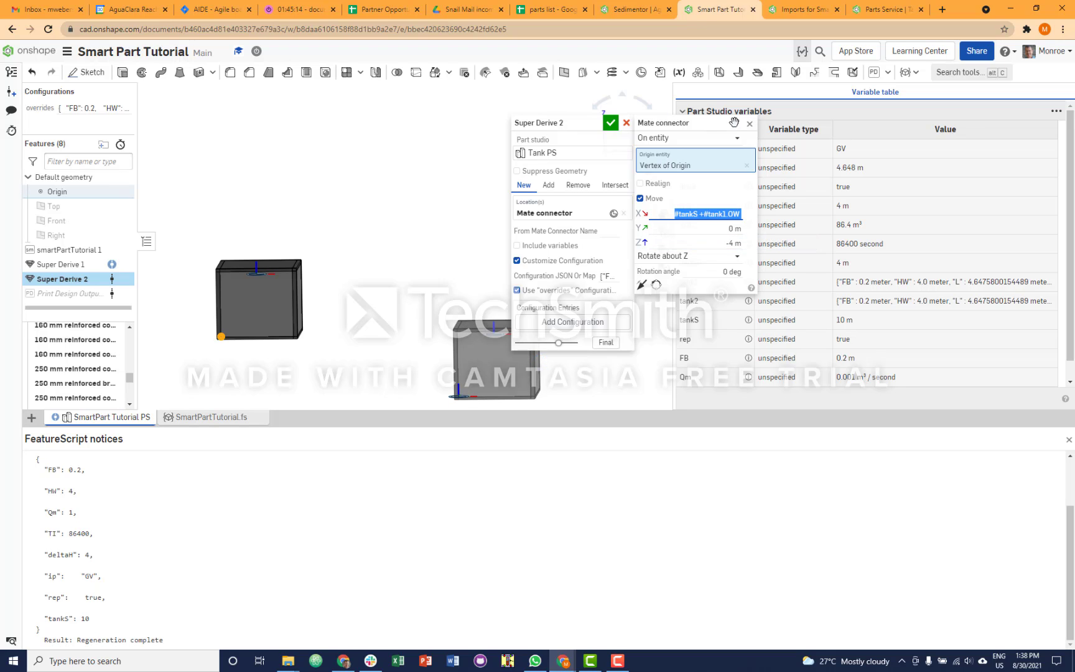
{"action": "left_click", "coordinate": [750, 124]}
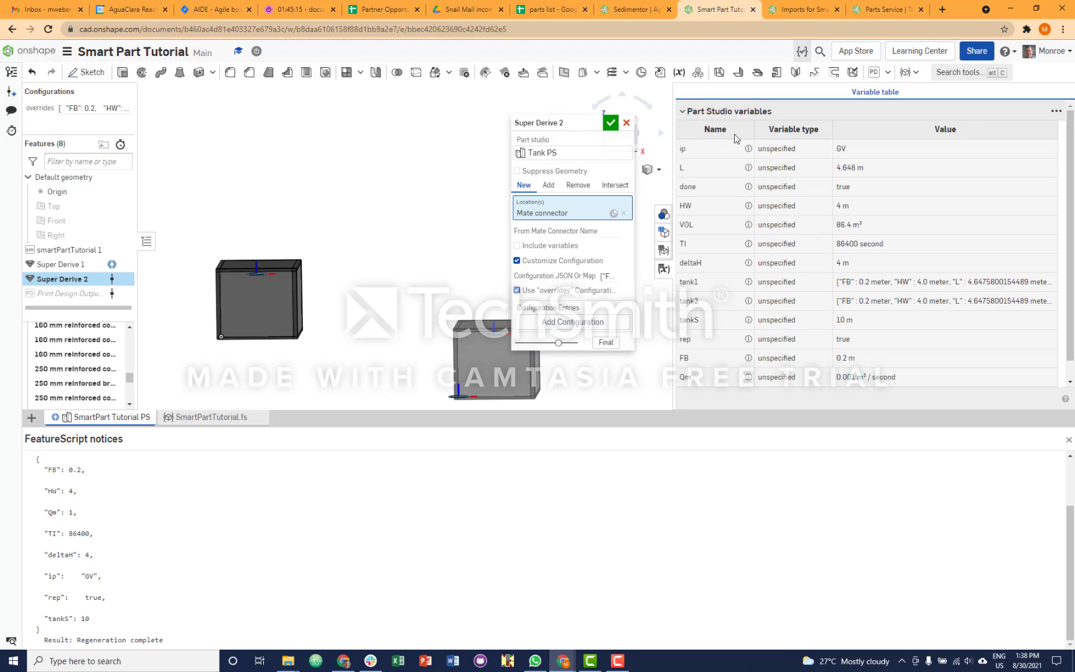
{"action": "left_click", "coordinate": [609, 123]}
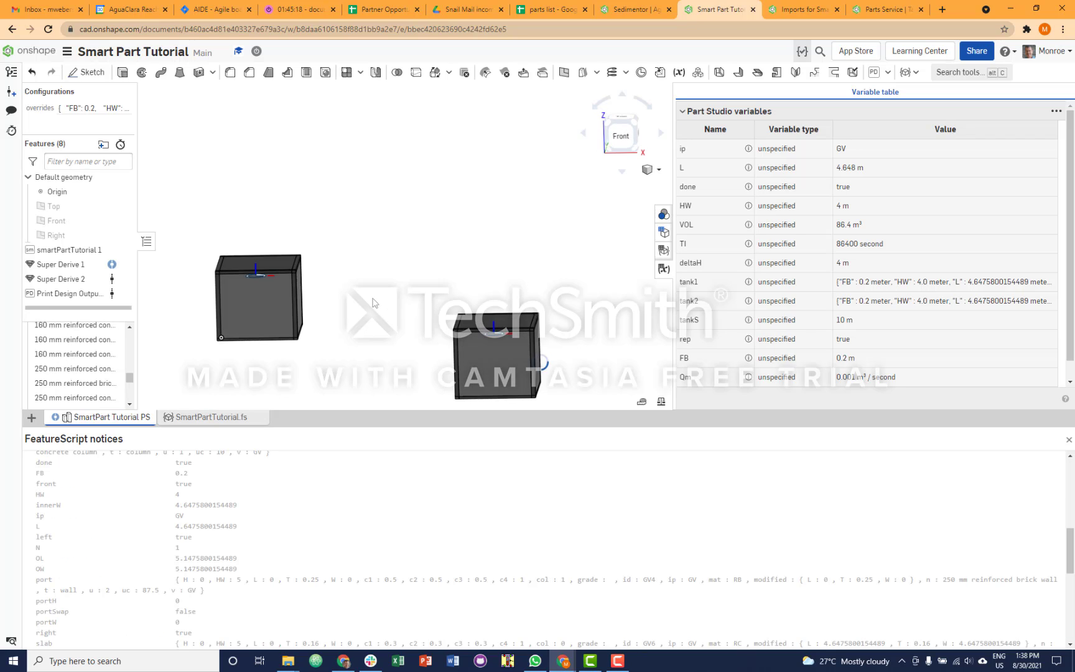
- Measure the distance between the facing side walls of the first and the repositioned second tank
{"action": "right_click_drag", "start_coordinate": [373, 303], "coordinate": [324, 295]}
{"action": "left_click", "coordinate": [320, 296]}
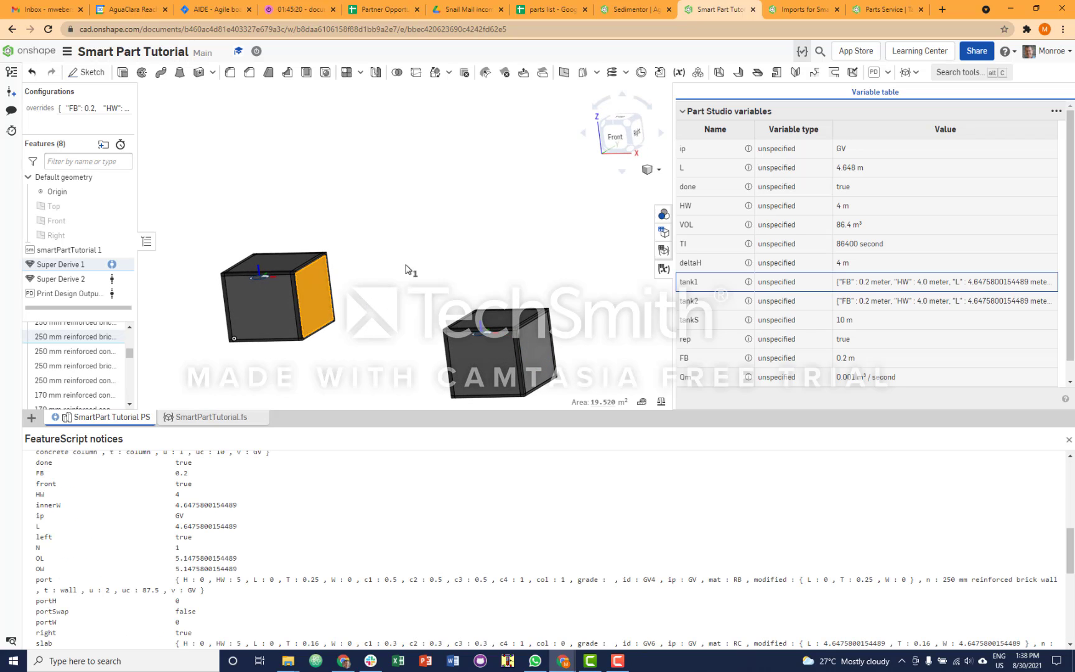
{"action": "right_click_drag", "start_coordinate": [405, 269], "coordinate": [463, 257]}
{"action": "left_click", "coordinate": [419, 347]}
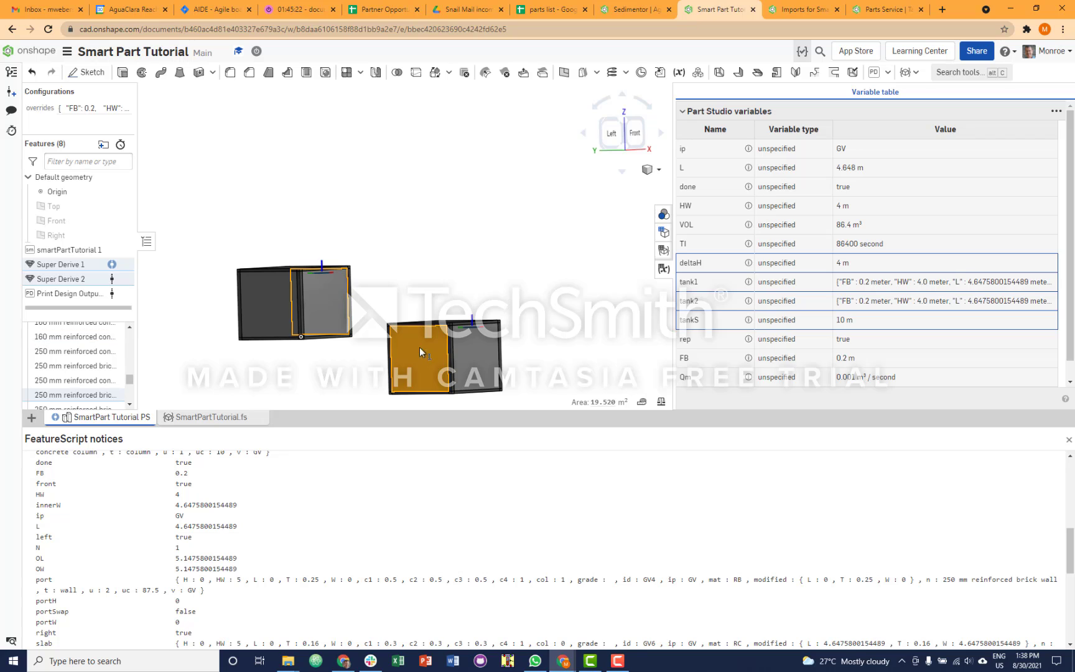
{"action": "right_click_drag", "start_coordinate": [434, 168], "coordinate": [404, 191]}
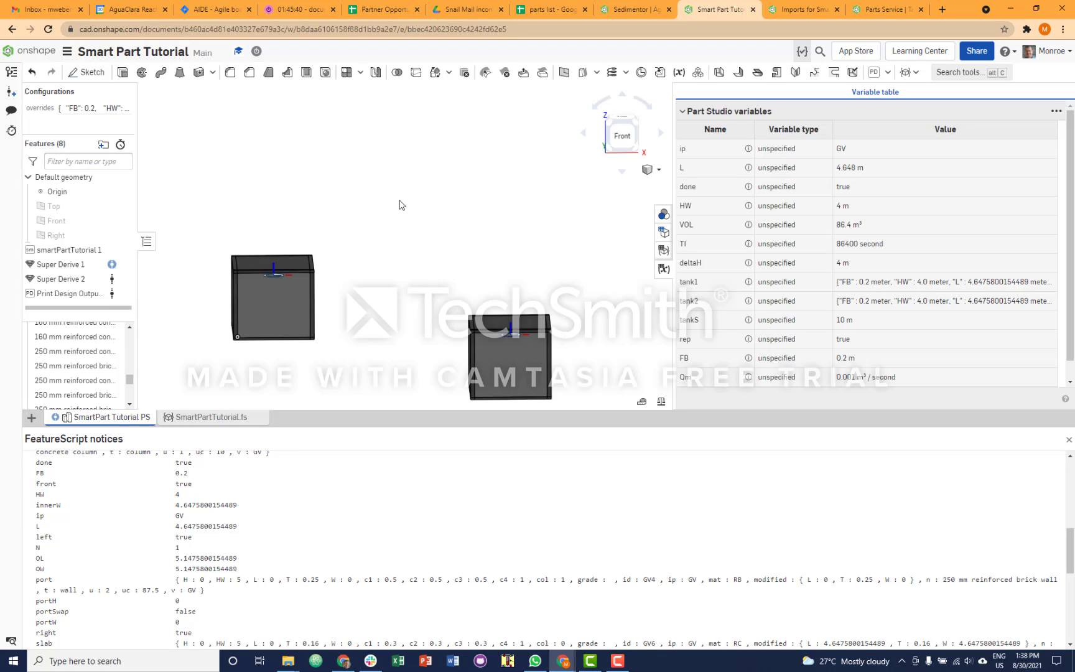
- Bring up the available actions for the Print Design Output feature
{"action": "right_click", "coordinate": [76, 297]}
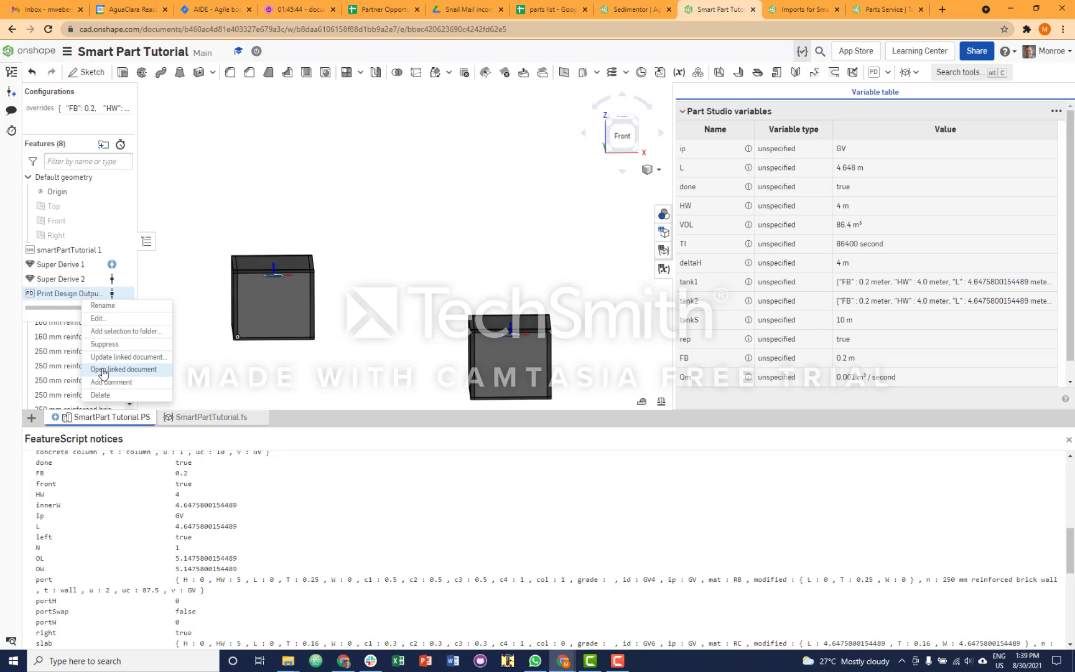